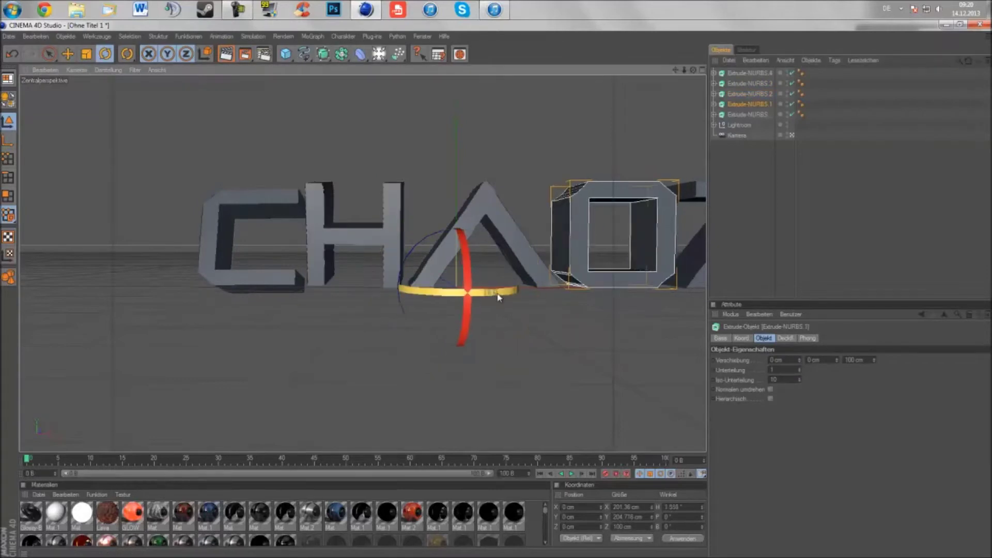
Rotate the letter A so that its pitch angle is about 14.4°.
{"action": "middle_click_drag", "start_coordinate": [471, 267], "coordinate": [373, 265], "text": "alt"}
{"action": "key", "text": "Down"}
{"action": "left_click_drag", "start_coordinate": [373, 266], "coordinate": [333, 285]}
{"action": "left_click", "coordinate": [336, 282]}
{"action": "left_click_drag", "start_coordinate": [336, 320], "coordinate": [335, 279]}
{"action": "scroll", "coordinate": [604, 179], "scroll_direction": "down", "scroll_amount": 3}
{"action": "key", "text": "e"}
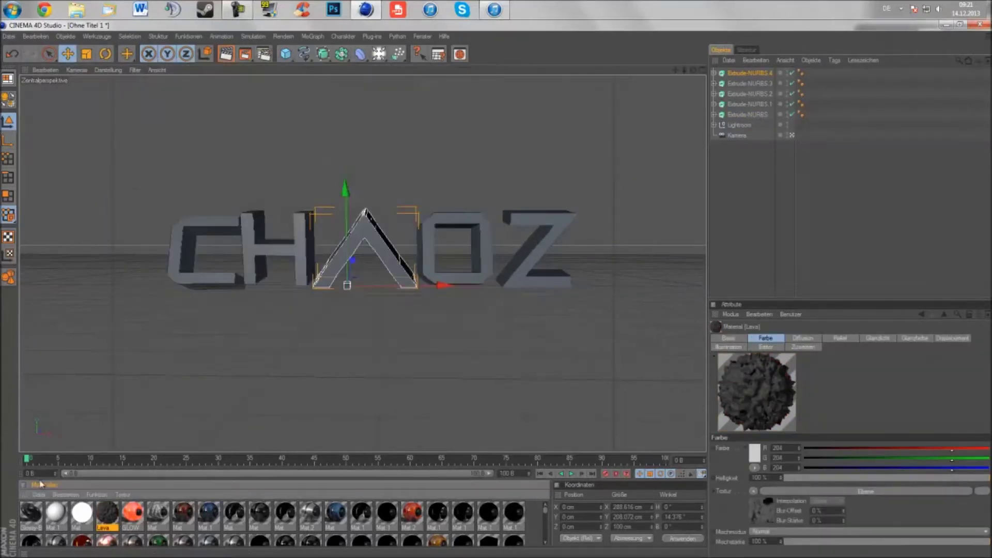
Create a new material with marble_texture1817.jpg as its color texture, declining to copy the image into the document folder.
{"action": "left_click", "coordinate": [38, 495]}
{"action": "left_click", "coordinate": [47, 476]}
{"action": "double_click", "coordinate": [30, 513]}
{"action": "left_click", "coordinate": [266, 148]}
{"action": "left_click", "coordinate": [281, 169]}
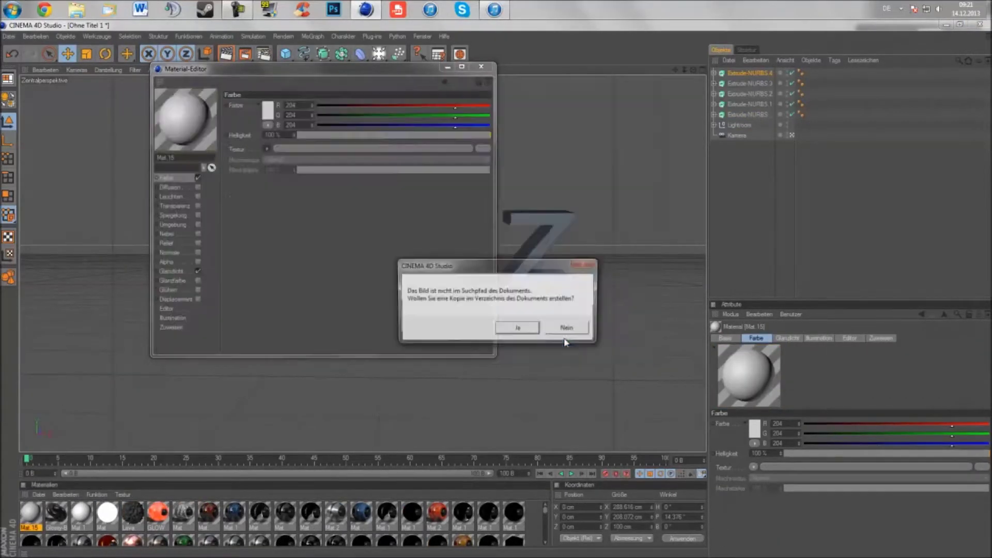
{"action": "left_click", "coordinate": [565, 339]}
Enable the marble material's Displacement channel with a Noise shader as its texture and choose the noise type.
{"action": "left_click", "coordinate": [198, 299]}
{"action": "left_click", "coordinate": [266, 148]}
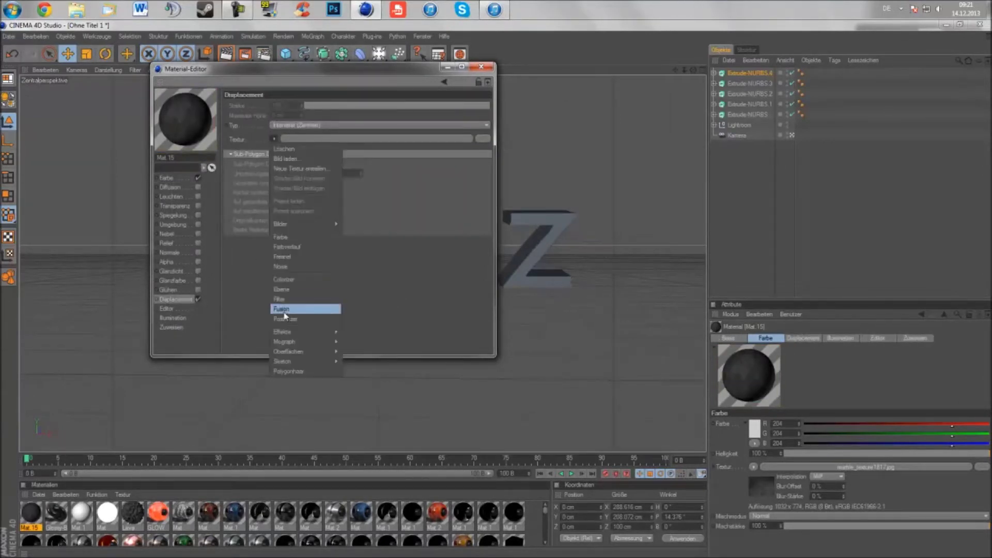
{"action": "left_click", "coordinate": [305, 268]}
{"action": "left_click", "coordinate": [282, 155]}
{"action": "left_click", "coordinate": [316, 207]}
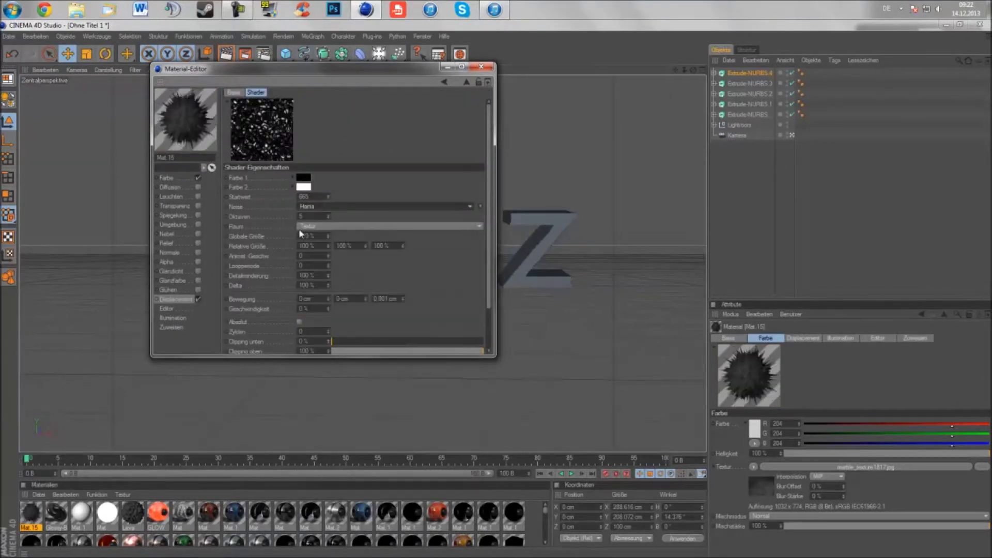
{"action": "left_click", "coordinate": [320, 376]}
Enable the Glanzlicht and Glanzfarbe channels of the marble material and close the Material Editor.
{"action": "left_click", "coordinate": [198, 244]}
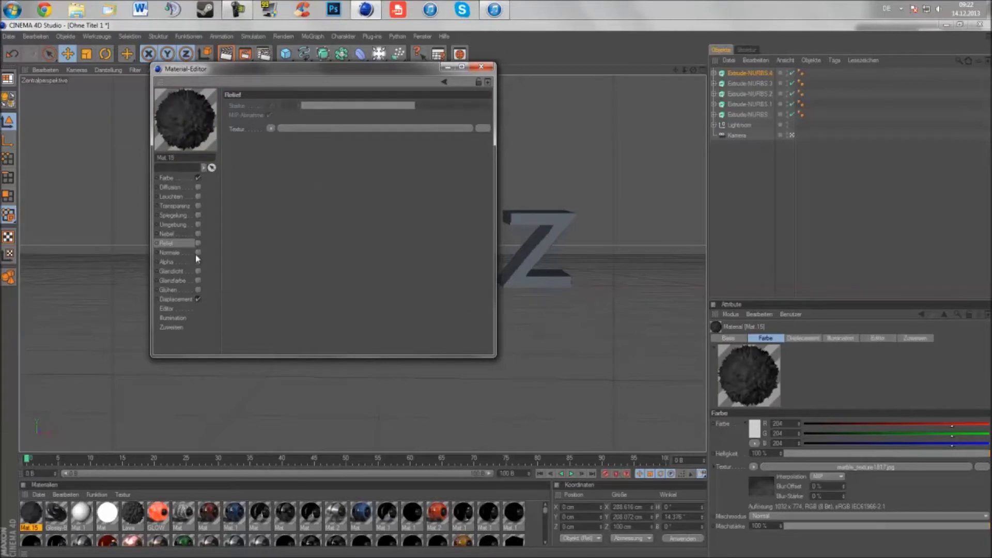
{"action": "left_click", "coordinate": [198, 280]}
{"action": "left_click", "coordinate": [198, 271]}
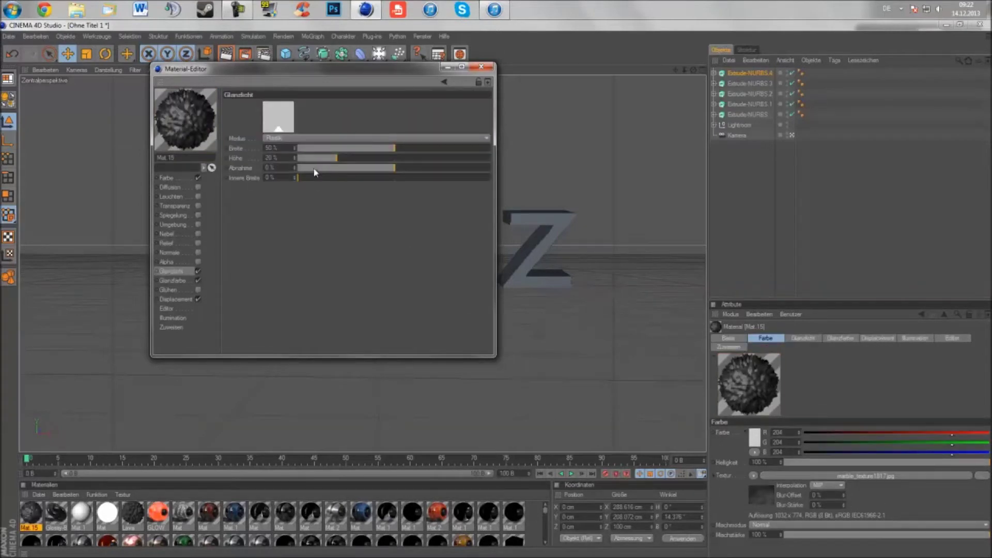
{"action": "left_click", "coordinate": [480, 67]}
Give a second new material a dark grey color of about 26% brightness and close the Material Editor.
{"action": "double_click", "coordinate": [31, 513]}
{"action": "left_click", "coordinate": [248, 116]}
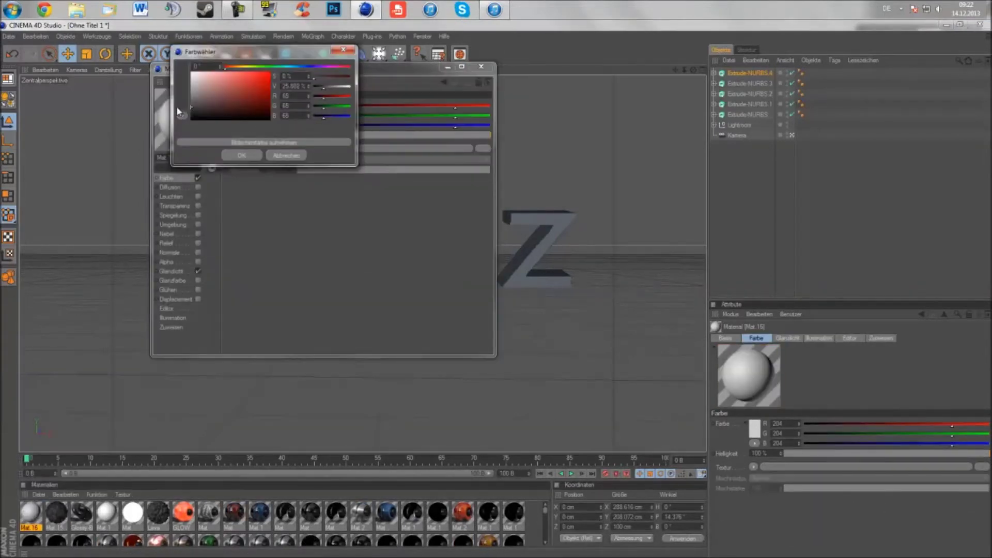
{"action": "left_click", "coordinate": [243, 153]}
{"action": "left_click", "coordinate": [481, 67]}
Assign the dark grey material Mat.16 and the marble material Mat.15 to all five extruded letters.
{"action": "left_click_drag", "start_coordinate": [31, 512], "coordinate": [749, 72]}
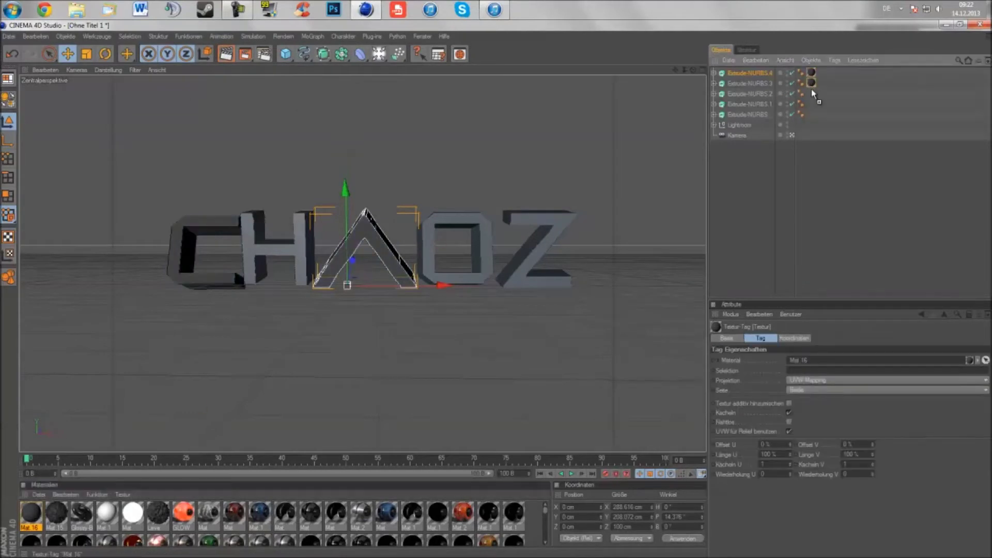
{"action": "left_click_drag", "start_coordinate": [56, 512], "coordinate": [755, 73]}
{"action": "left_click_drag", "start_coordinate": [822, 73], "coordinate": [821, 83], "text": "ctrl"}
{"action": "left_click_drag", "start_coordinate": [821, 83], "coordinate": [823, 97], "text": "ctrl"}
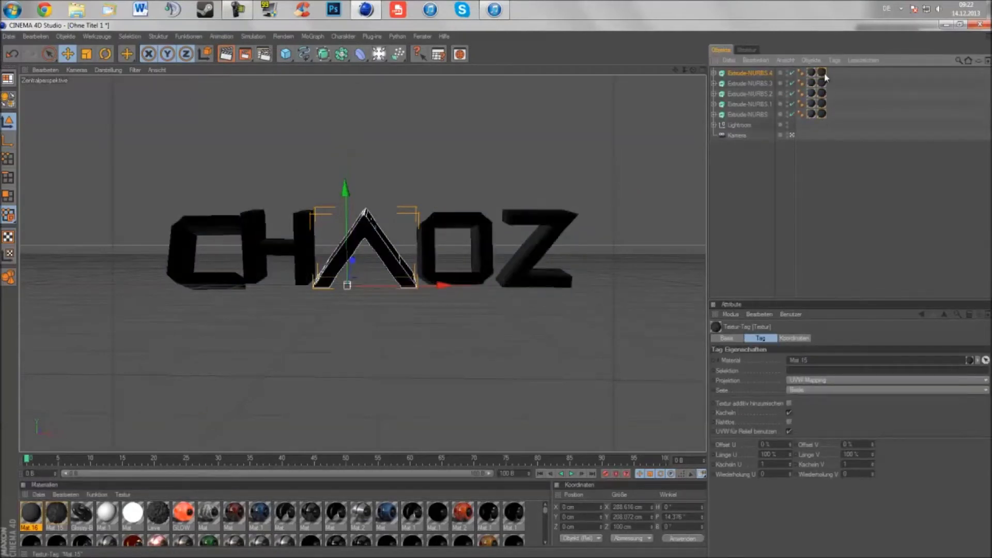
{"action": "left_click", "coordinate": [886, 390]}
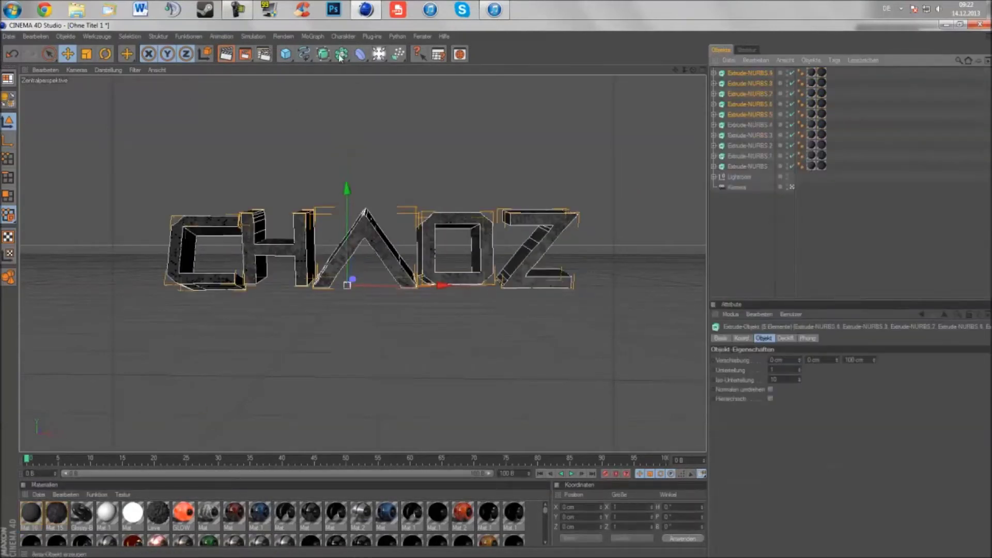
Apply the Lava material to the five duplicated letters and group the letter sets under separate null objects.
{"action": "left_click_drag", "start_coordinate": [154, 514], "coordinate": [832, 84]}
{"action": "left_click_drag", "start_coordinate": [831, 83], "coordinate": [832, 93], "text": "ctrl"}
{"action": "left_click_drag", "start_coordinate": [832, 94], "coordinate": [832, 104], "text": "ctrl"}
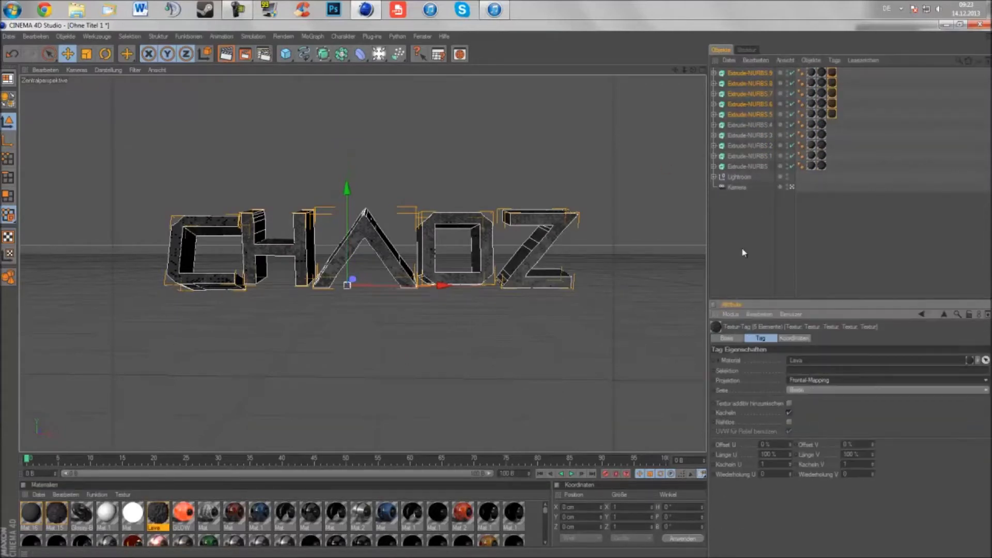
{"action": "key", "text": "alt+g"}
{"action": "left_click", "coordinate": [750, 84]}
{"action": "left_click", "coordinate": [741, 73]}
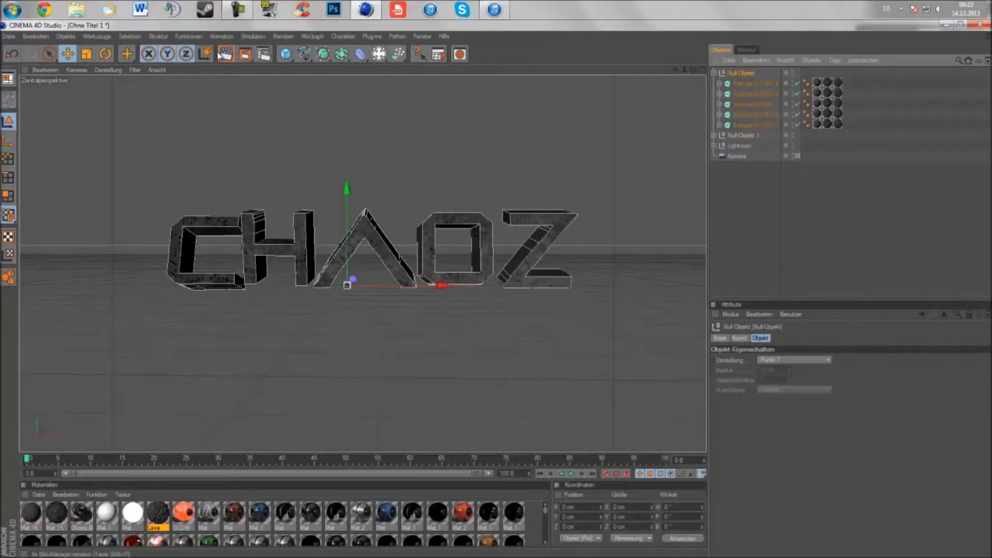
Scale the duplicated Lava letters up slightly so they enclose the original letters.
{"action": "key", "text": "t"}
{"action": "left_click_drag", "start_coordinate": [454, 293], "coordinate": [498, 294]}
{"action": "key", "text": "e"}
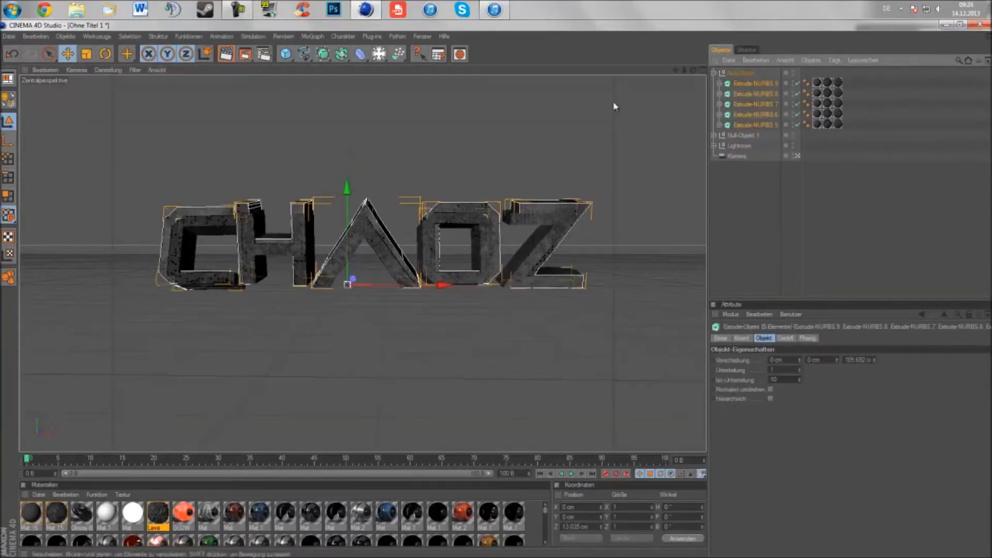
Break the enlarged Lava letters into 20 pieces each with Thrausi in Voronoi mode.
{"action": "left_click", "coordinate": [372, 36]}
{"action": "left_click", "coordinate": [392, 62]}
{"action": "left_click", "coordinate": [468, 209]}
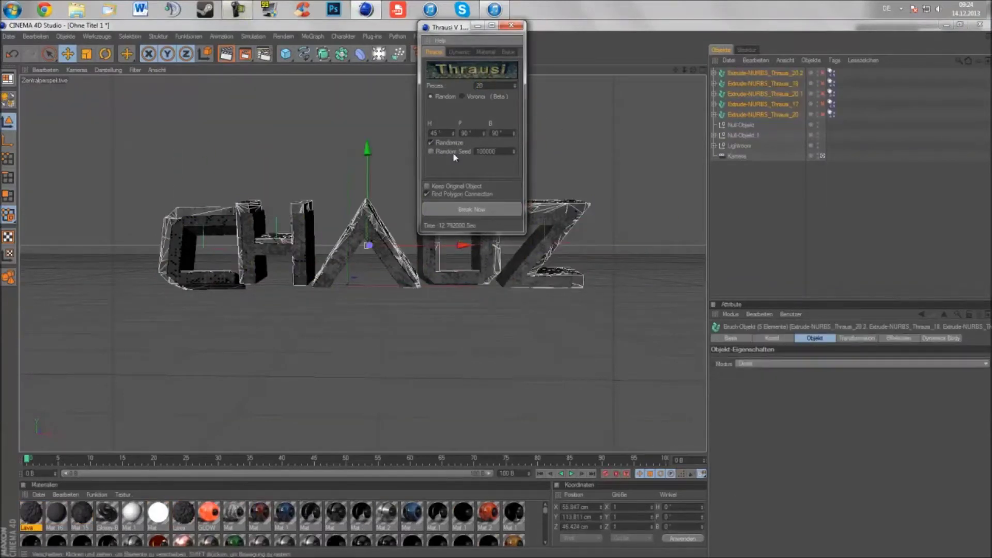
{"action": "left_click", "coordinate": [476, 210]}
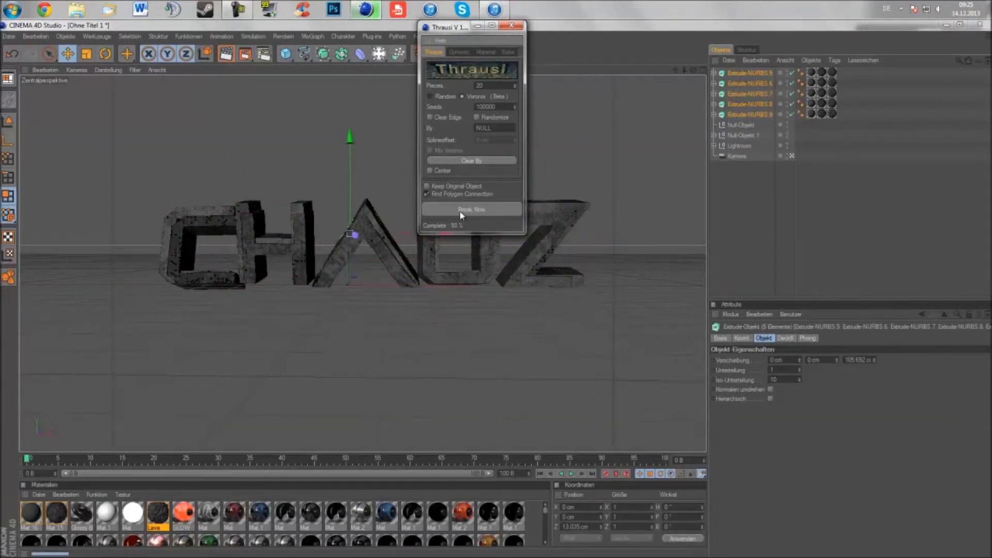
{"action": "left_click", "coordinate": [512, 25]}
Add a Zufall effector to the broken Lava letters and set its strength to 15%.
{"action": "left_click", "coordinate": [313, 36]}
{"action": "mouse_move", "coordinate": [351, 85]}
{"action": "left_click", "coordinate": [403, 119]}
{"action": "left_click", "coordinate": [797, 360]}
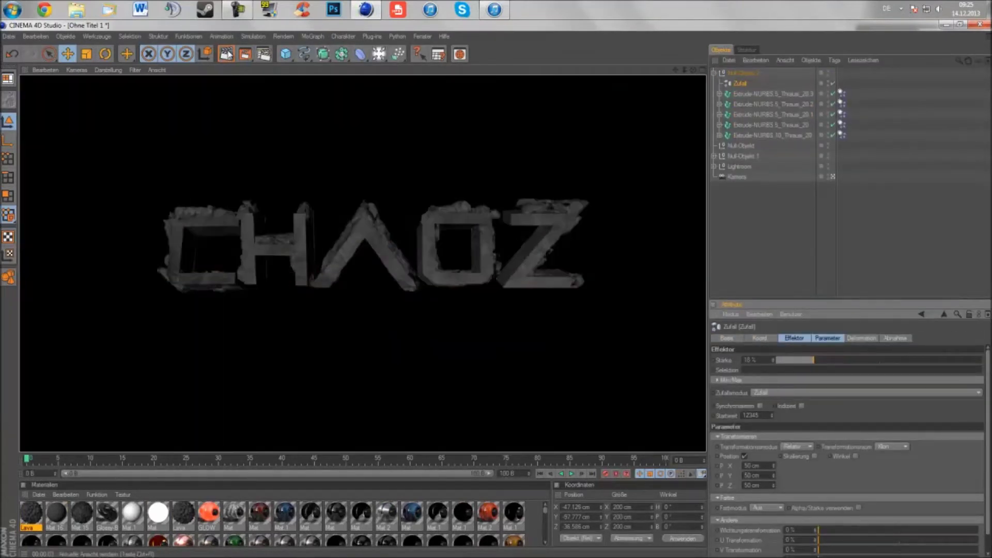
Add Ambient Occlusion and Global Illumination to the render settings.
{"action": "left_click", "coordinate": [263, 54]}
{"action": "left_click", "coordinate": [91, 205]}
{"action": "left_click", "coordinate": [137, 263]}
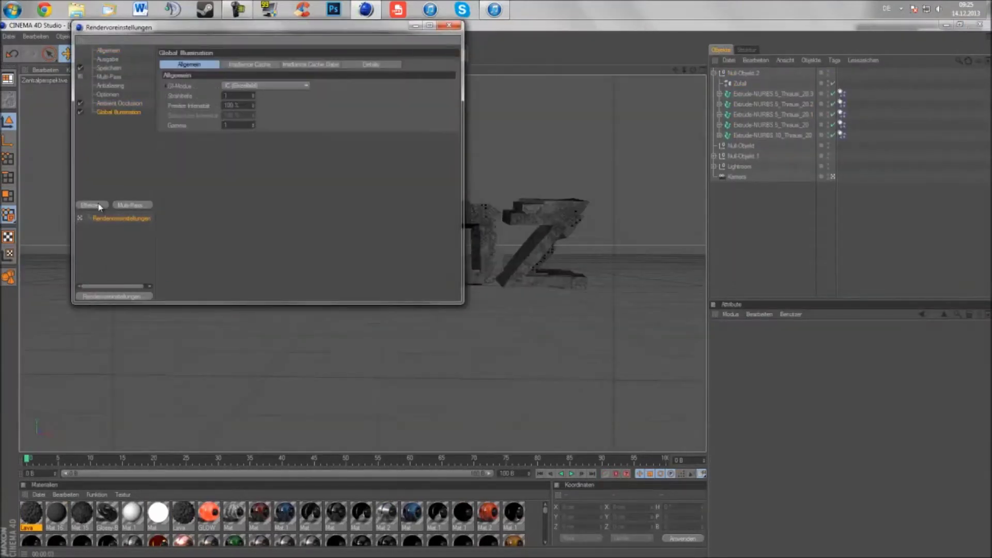
{"action": "left_click", "coordinate": [449, 25]}
{"action": "left_click", "coordinate": [348, 284]}
{"action": "key", "text": "t"}
{"action": "mouse_move", "coordinate": [494, 293]}
{"action": "left_mouse_down"}
{"action": "mouse_move", "coordinate": [368, 209]}
{"action": "mouse_move", "coordinate": [499, 294]}
{"action": "mouse_move", "coordinate": [496, 284]}
{"action": "left_mouse_up"}
{"action": "key", "text": "ctrl+z"}
{"action": "key", "text": "ctrl+z"}
{"action": "key", "text": "ctrl+z"}
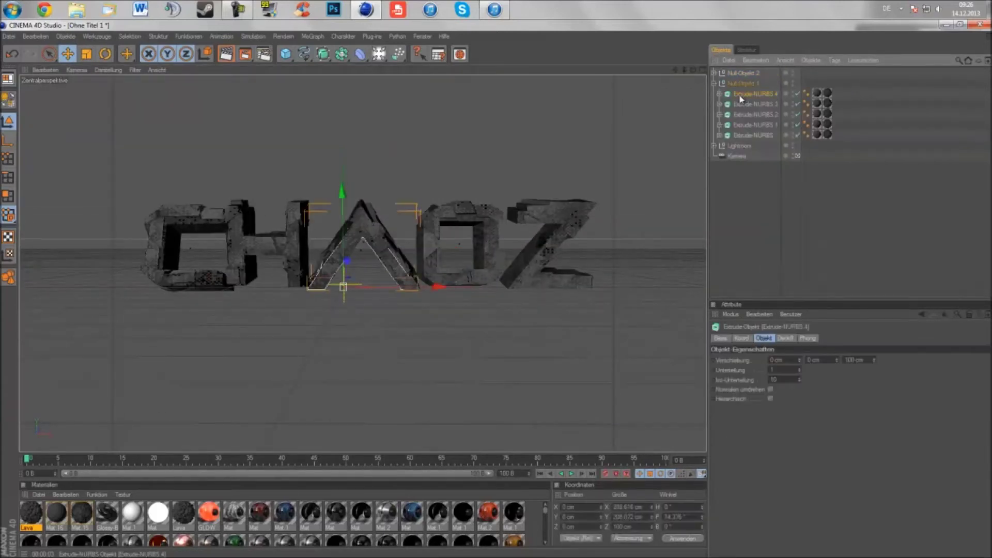
Break the grouped set of original letters into 15 pieces each with Thrausi in Voronoi mode.
{"action": "left_click", "coordinate": [372, 36]}
{"action": "left_click", "coordinate": [476, 102]}
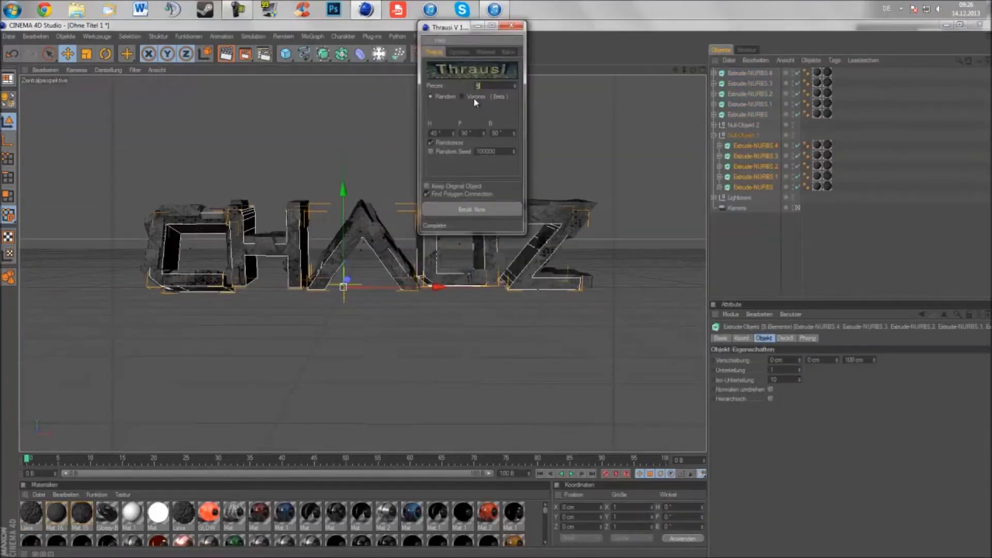
{"action": "left_click", "coordinate": [476, 98]}
{"action": "left_click", "coordinate": [483, 207]}
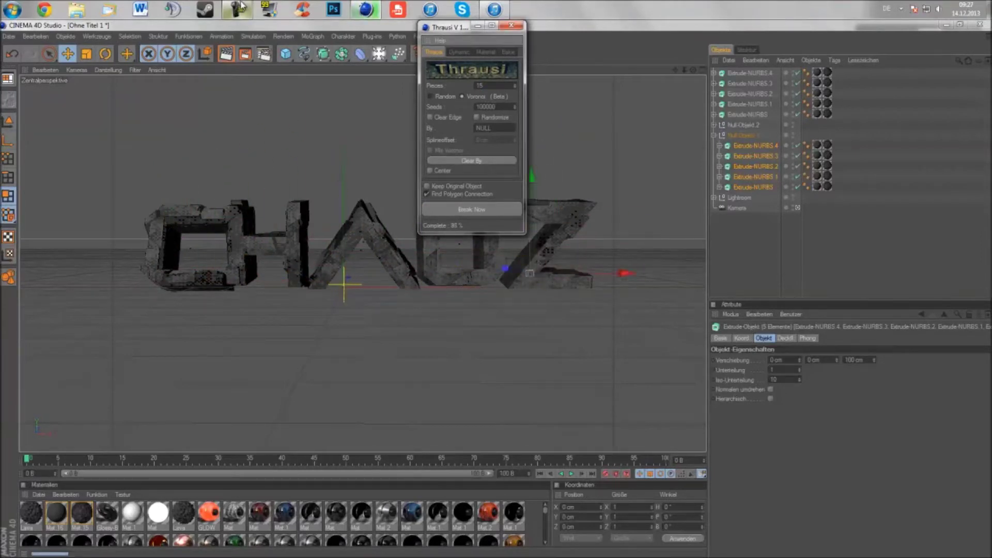
{"action": "left_click", "coordinate": [313, 36]}
{"action": "left_click", "coordinate": [400, 103]}
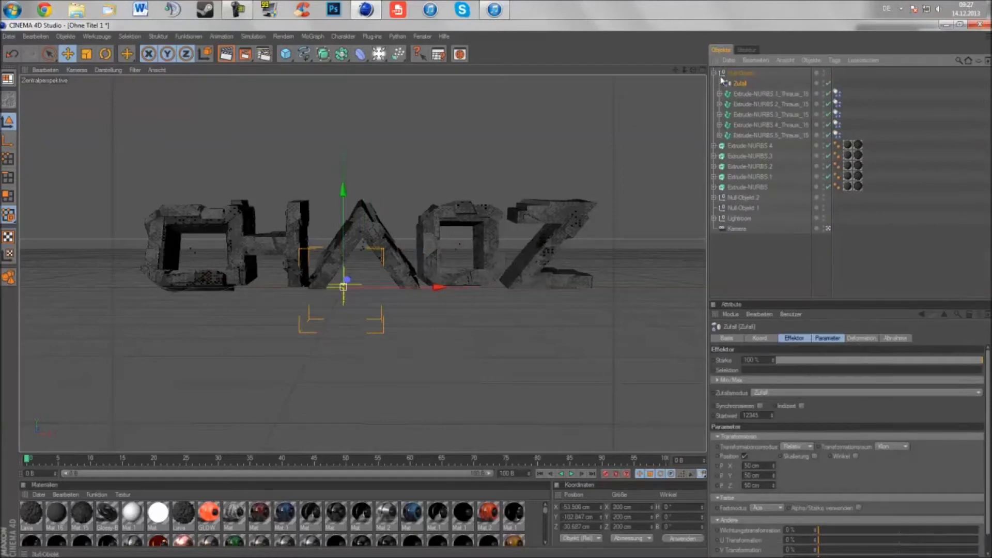
{"action": "key", "text": "ctrl+z"}
{"action": "key", "text": "shift+g"}
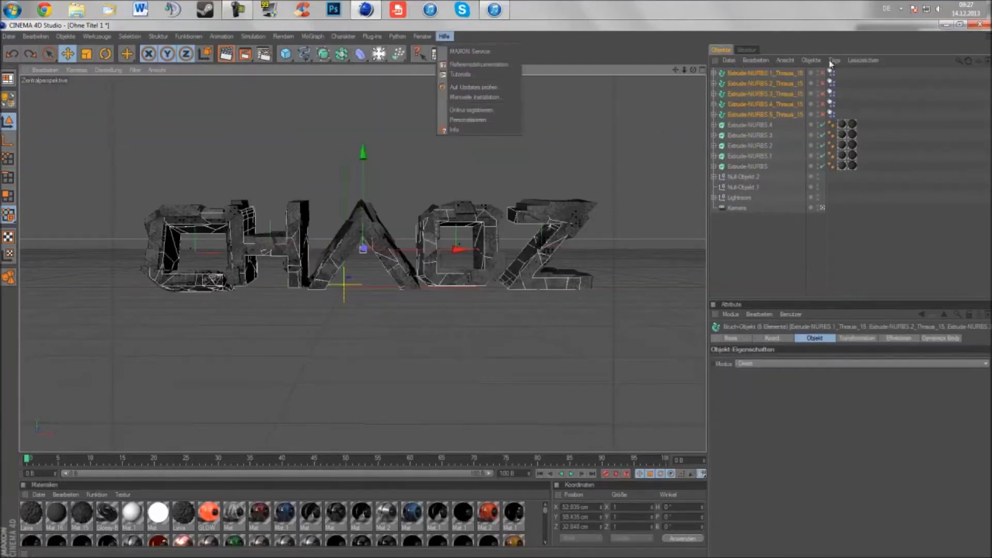
Add a Zufall effector to the 15-piece broken letters and strongly reduce its strength.
{"action": "left_click", "coordinate": [402, 56]}
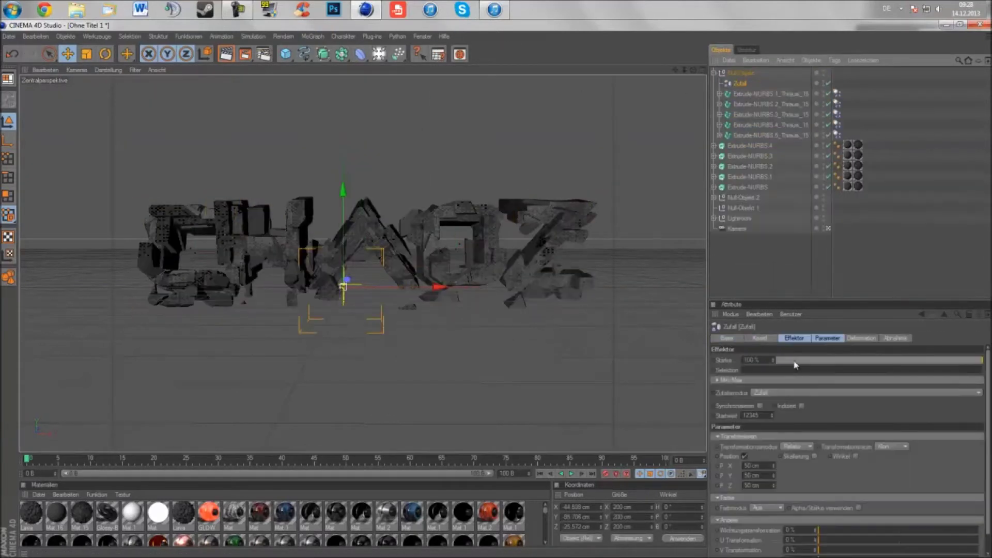
{"action": "left_click_drag", "start_coordinate": [980, 360], "coordinate": [816, 361]}
{"action": "key", "text": "ctrl+z"}
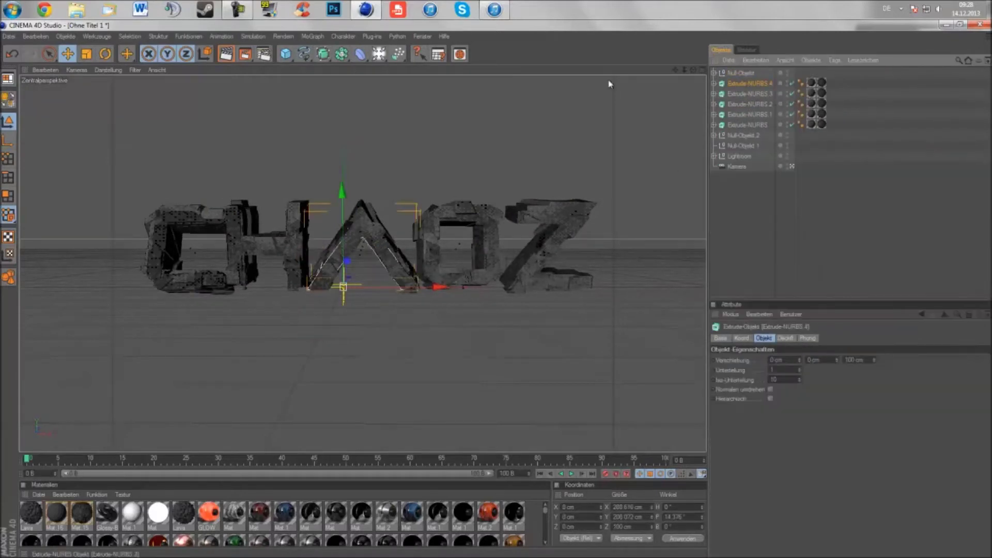
Create five Atom Arrays and nest one of the remaining extruded letters in each.
{"action": "key", "text": "ctrl+z"}
{"action": "key", "text": "ctrl+z"}
{"action": "key", "text": "ctrl+z"}
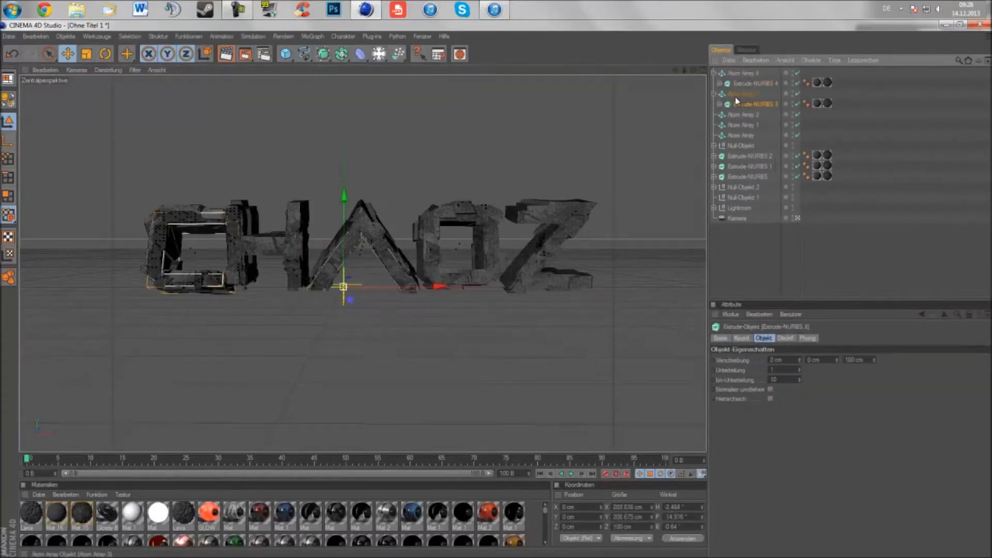
{"action": "left_click", "coordinate": [714, 73]}
{"action": "left_click", "coordinate": [713, 83]}
{"action": "left_click", "coordinate": [713, 93]}
{"action": "left_click", "coordinate": [713, 104]}
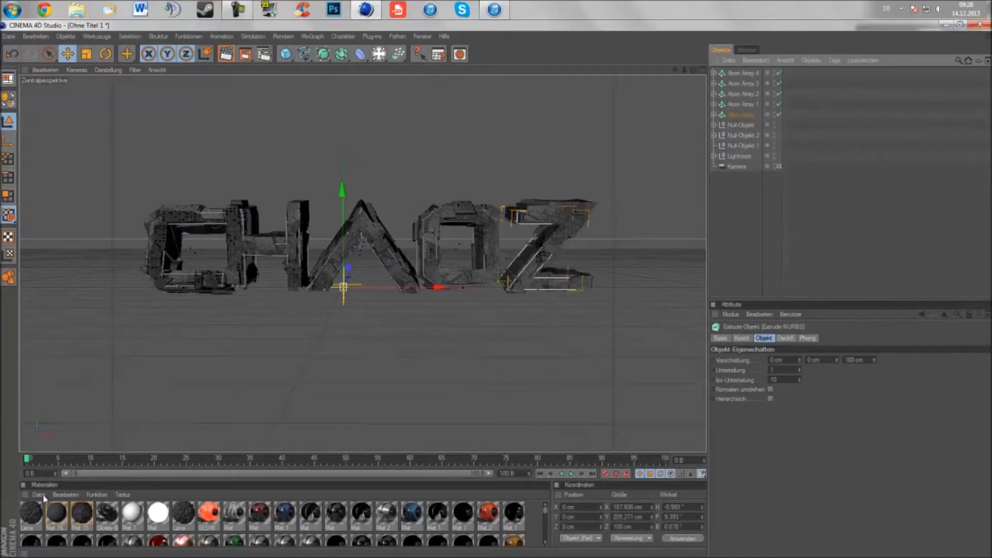
Create a new material with a light blue color and close the Material Editor.
{"action": "key", "text": "ctrl+n"}
{"action": "double_click", "coordinate": [31, 512]}
{"action": "left_click", "coordinate": [238, 109]}
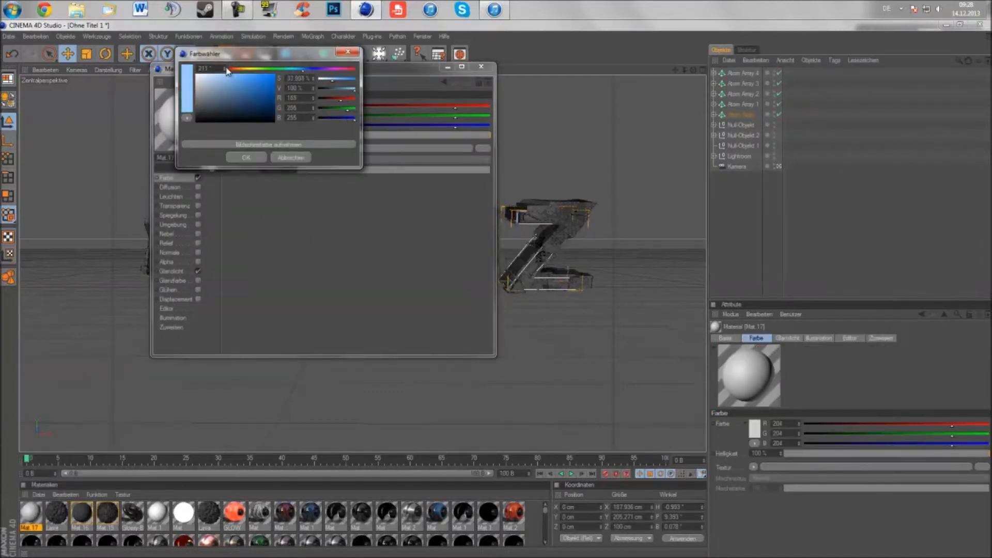
{"action": "left_click", "coordinate": [246, 157]}
{"action": "left_click", "coordinate": [481, 66]}
Assign the light blue material to all five Atom Arrays and set their cylinder and sphere radii to 1 cm.
{"action": "left_click_drag", "start_coordinate": [30, 512], "coordinate": [788, 114]}
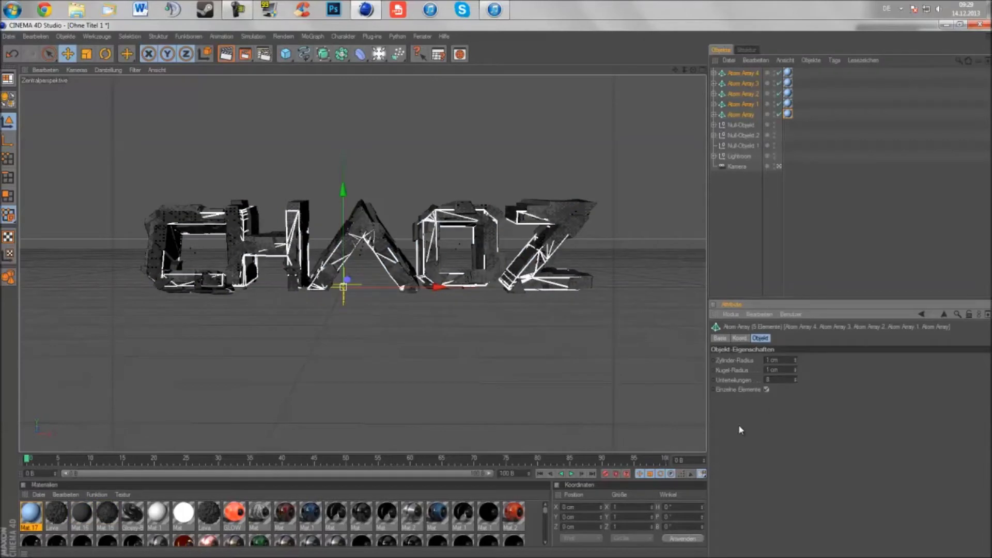
{"action": "left_click", "coordinate": [427, 357]}
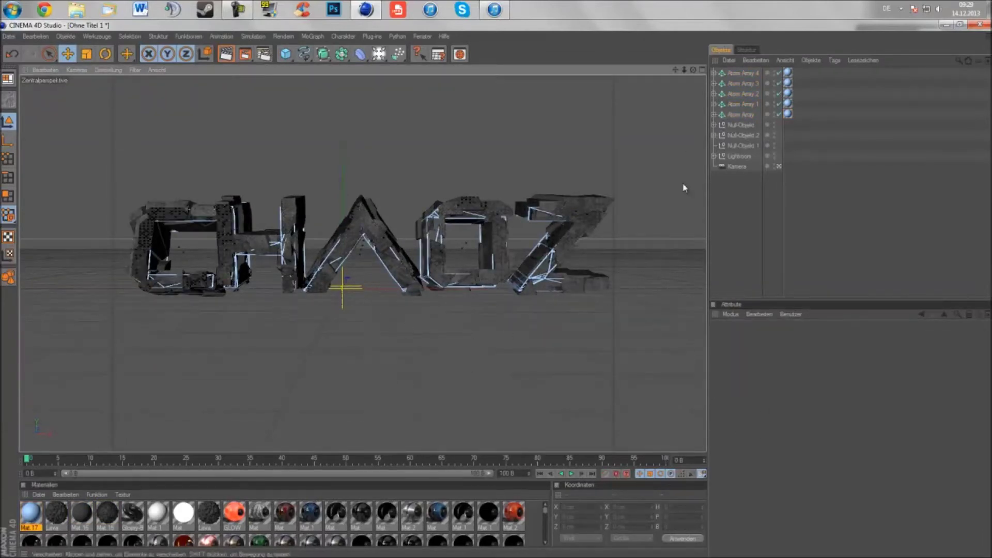
Add a Ring primitive and rotate it upright to a pitch of about 77°.
{"action": "left_click", "coordinate": [742, 134]}
{"action": "left_click_drag", "start_coordinate": [424, 176], "coordinate": [460, 181], "text": "alt"}
{"action": "left_click", "coordinate": [370, 341]}
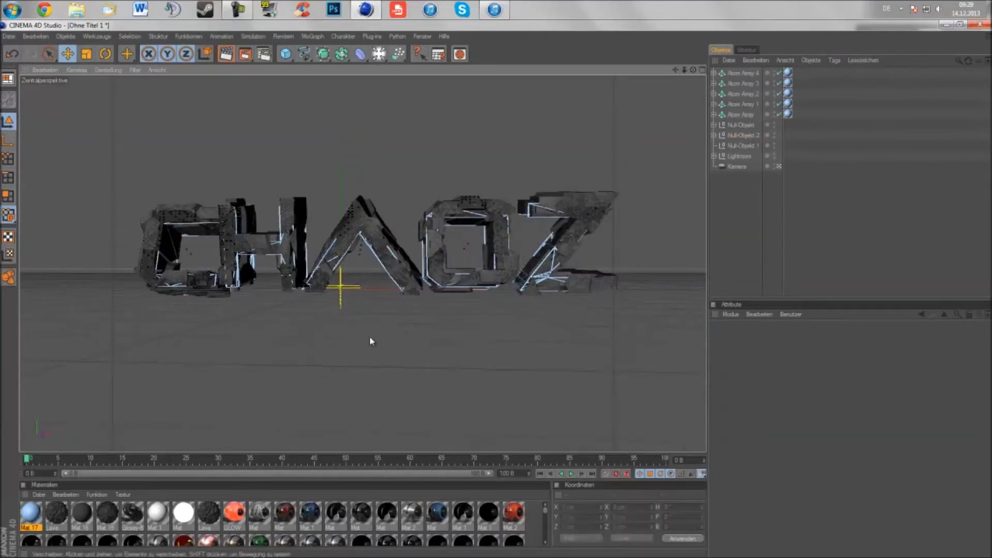
{"action": "left_click_drag", "start_coordinate": [369, 341], "coordinate": [303, 151], "text": "alt"}
{"action": "left_click", "coordinate": [285, 54]}
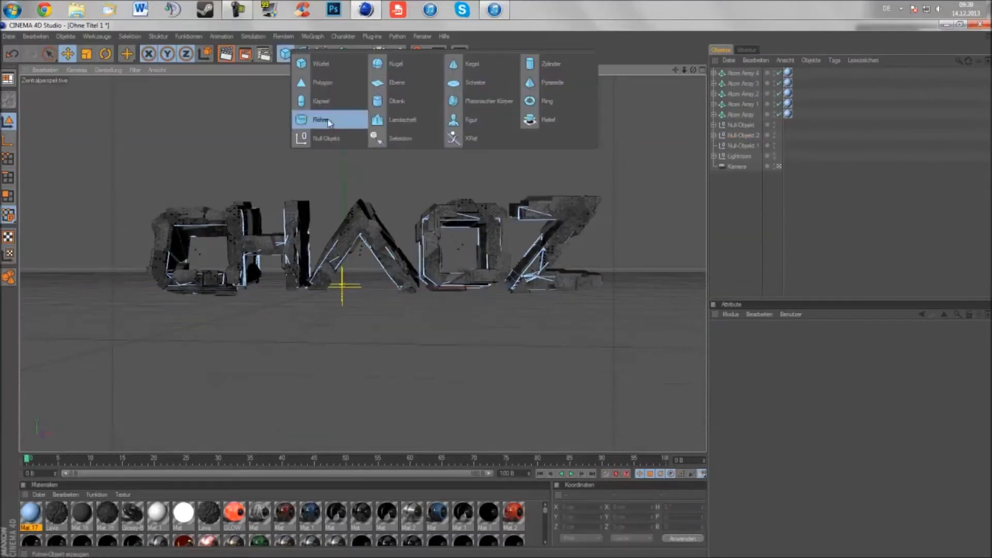
{"action": "left_click", "coordinate": [542, 107]}
{"action": "key", "text": "r"}
{"action": "left_click_drag", "start_coordinate": [362, 296], "coordinate": [448, 413]}
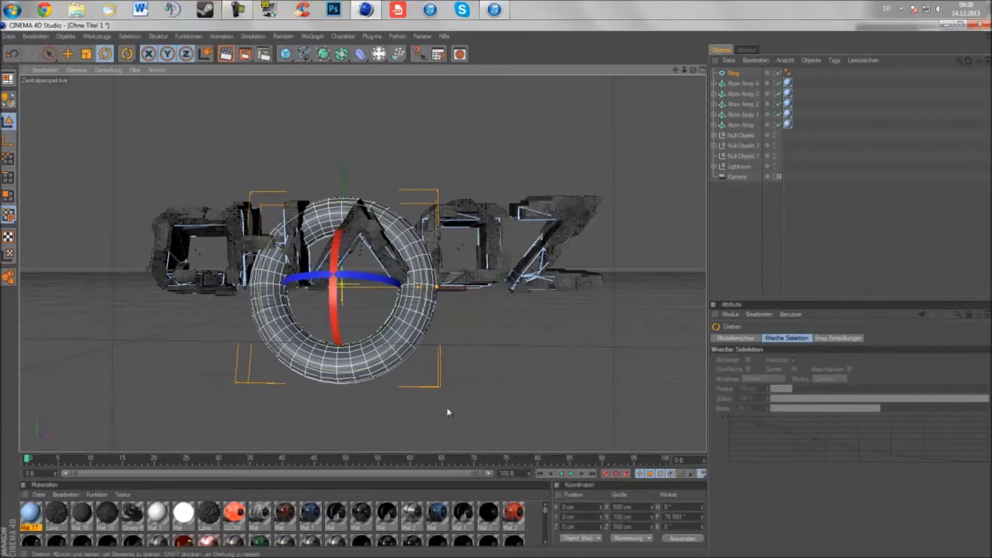
Set the ring's radius to 138 cm and its tube radius to 15 cm, and place it around the letter C.
{"action": "left_click", "coordinate": [732, 74]}
{"action": "left_click_drag", "start_coordinate": [788, 360], "coordinate": [787, 379]}
{"action": "left_click_drag", "start_coordinate": [380, 333], "coordinate": [503, 294]}
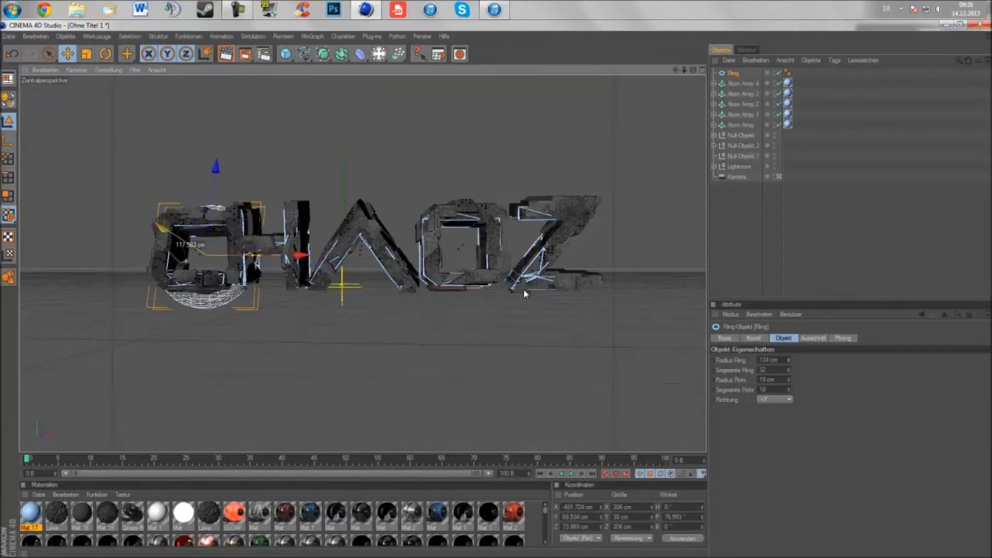
Paste four copies of the ring and place one around each of the letters H, A, O and Z.
{"action": "key", "text": "ctrl+v"}
{"action": "key", "text": "ctrl+v"}
{"action": "key", "text": "ctrl+v"}
{"action": "key", "text": "ctrl+v"}
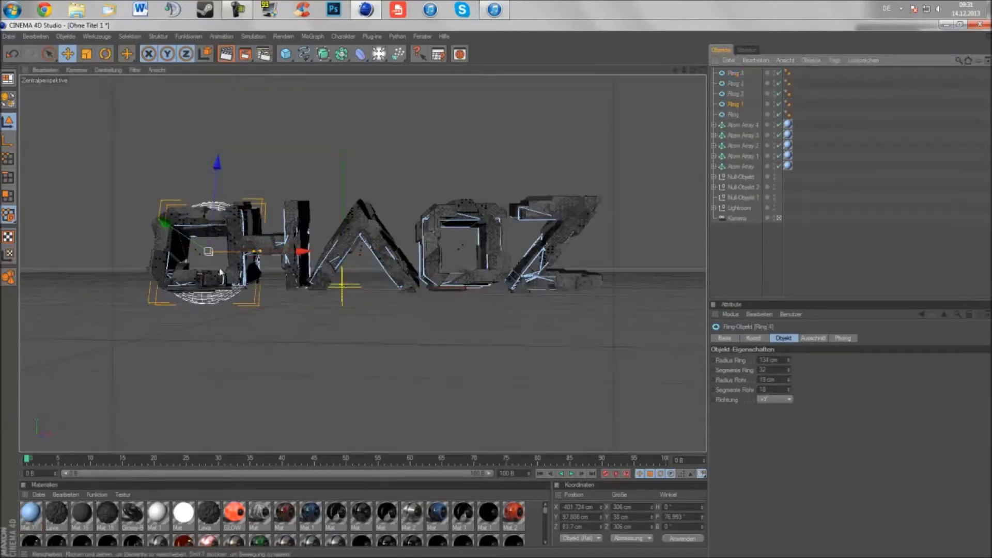
{"action": "left_click_drag", "start_coordinate": [445, 293], "coordinate": [502, 294]}
{"action": "left_click_drag", "start_coordinate": [280, 200], "coordinate": [372, 202]}
{"action": "left_click", "coordinate": [215, 201]}
{"action": "left_click_drag", "start_coordinate": [215, 201], "coordinate": [457, 184]}
{"action": "left_click", "coordinate": [214, 201]}
{"action": "left_click_drag", "start_coordinate": [215, 201], "coordinate": [549, 202]}
Rotate the individual rings around the letters to vary their tilt.
{"action": "key", "text": "r"}
{"action": "left_click", "coordinate": [454, 206]}
{"action": "left_click", "coordinate": [361, 206]}
{"action": "left_click_drag", "start_coordinate": [362, 238], "coordinate": [359, 217]}
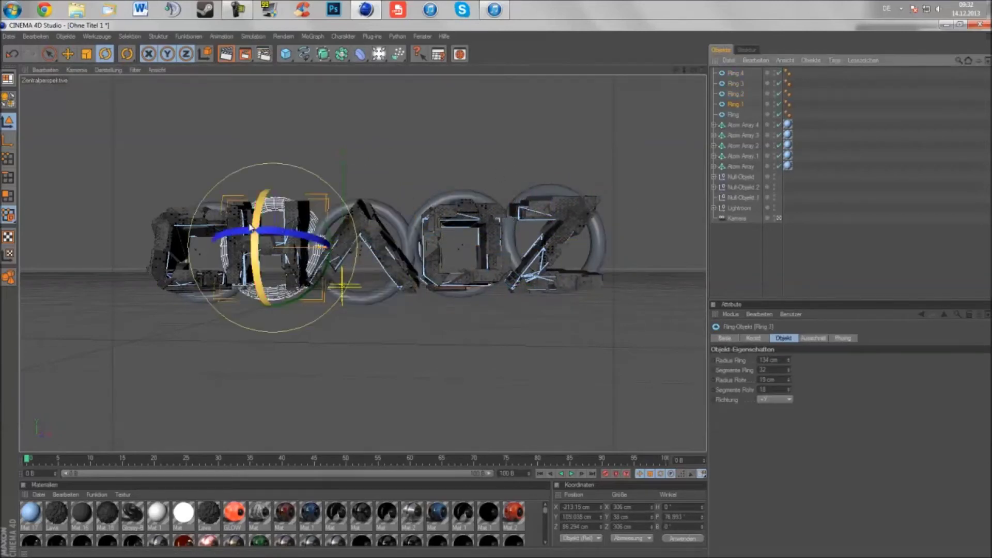
Put each of the five rings into its own Atom Array and group the five letter Atom Arrays under a null.
{"action": "left_click_drag", "start_coordinate": [341, 53], "coordinate": [360, 54]}
{"action": "left_click_drag", "start_coordinate": [732, 124], "coordinate": [740, 103]}
{"action": "left_click_drag", "start_coordinate": [734, 135], "coordinate": [740, 124]}
{"action": "left_click", "coordinate": [735, 146]}
{"action": "left_click", "coordinate": [735, 187], "text": "shift"}
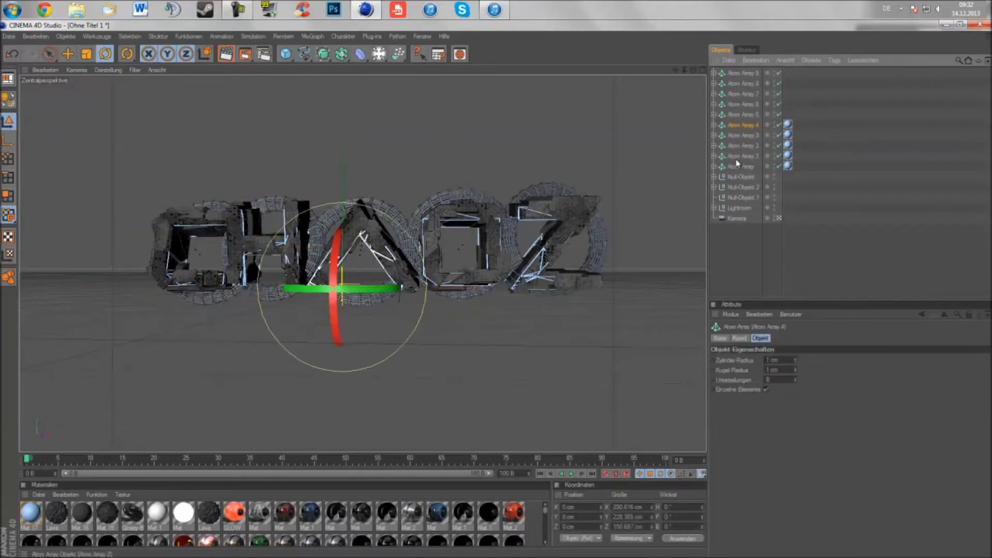
{"action": "key", "text": "alt+g"}
Set the five ring Atom Arrays' cylinder and sphere radii to 0.5 cm without single elements, and assign the light blue material.
{"action": "left_click", "coordinate": [742, 73]}
{"action": "left_click", "coordinate": [743, 114], "text": "shift"}
{"action": "left_click", "coordinate": [766, 389]}
{"action": "left_click", "coordinate": [772, 369]}
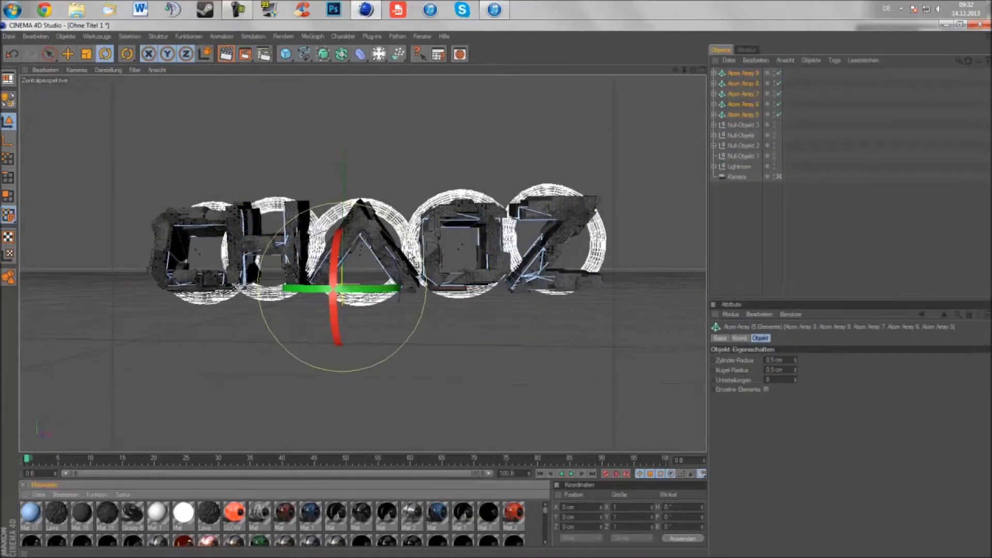
{"action": "left_click_drag", "start_coordinate": [30, 513], "coordinate": [742, 93]}
Duplicate the shattered letters' null group and scale the copy up beyond the original text.
{"action": "left_click", "coordinate": [344, 270]}
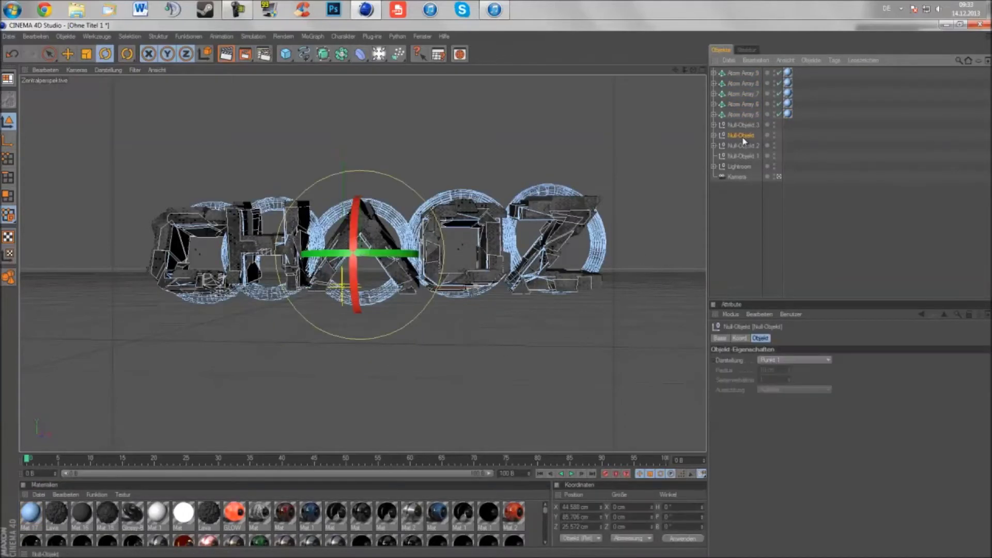
{"action": "key", "text": "alt+g"}
{"action": "key", "text": "t"}
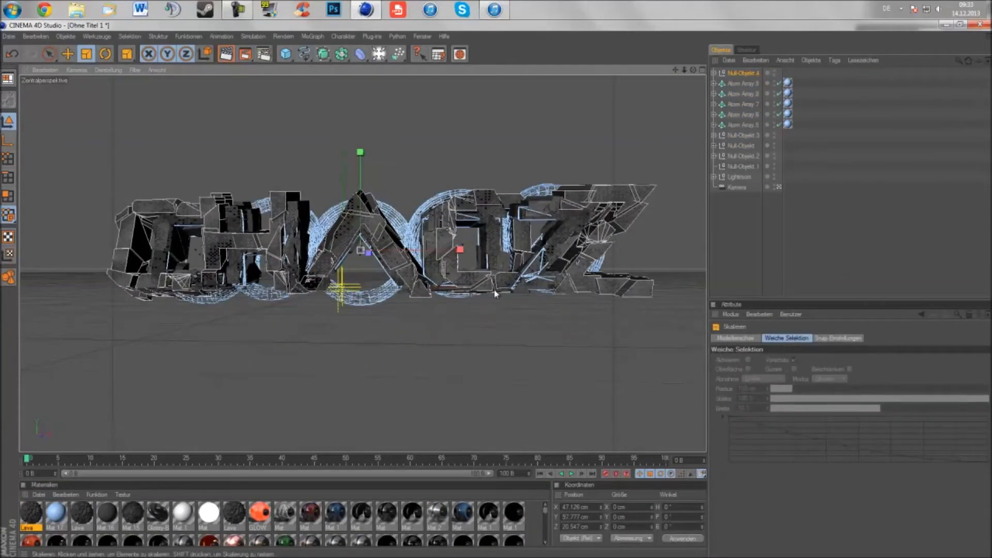
{"action": "left_click_drag", "start_coordinate": [360, 152], "coordinate": [360, 132]}
Move the enlarged letter copy back behind the rings to a Z position of about 276 cm.
{"action": "key", "text": "e"}
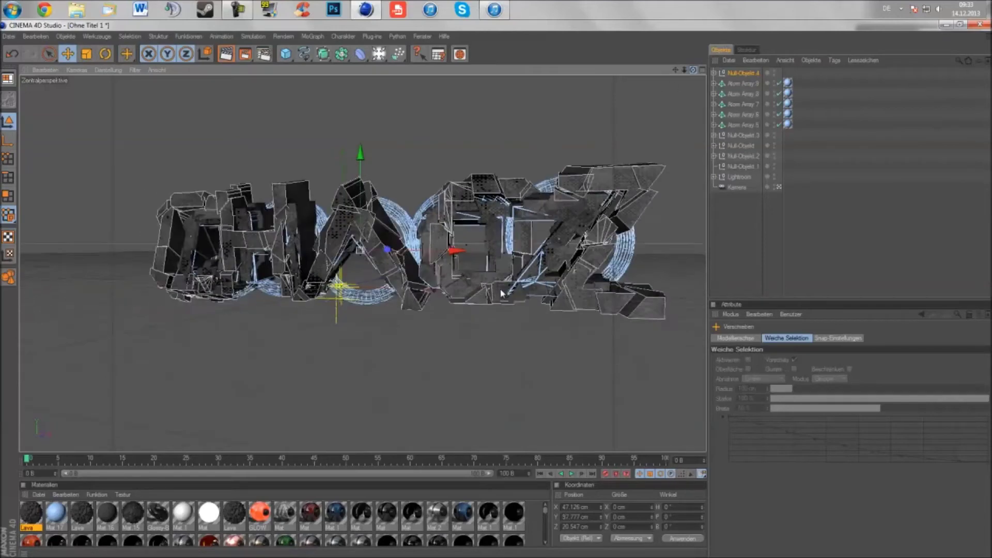
{"action": "key", "text": "t"}
{"action": "left_click_drag", "start_coordinate": [444, 289], "coordinate": [496, 296]}
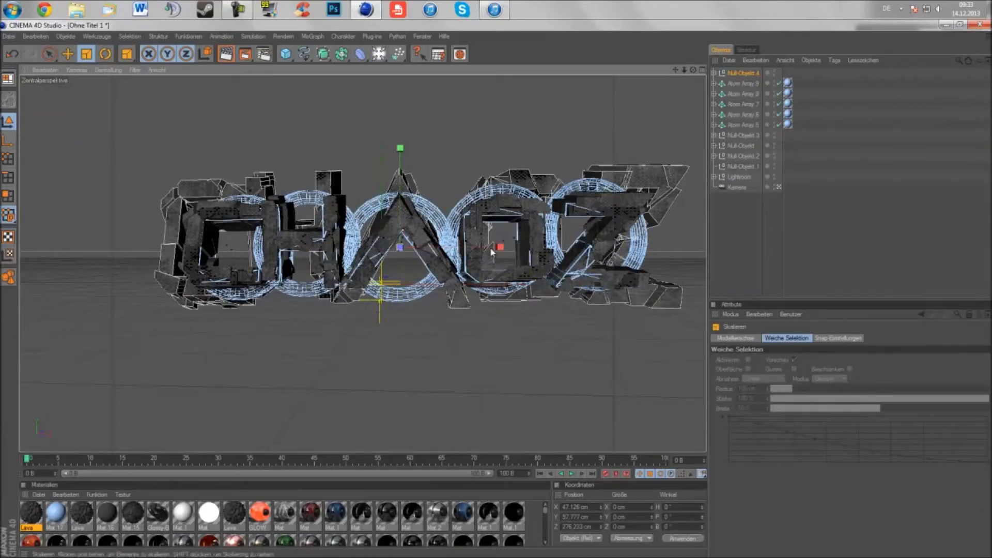
{"action": "left_click_drag", "start_coordinate": [489, 247], "coordinate": [543, 190], "text": "alt"}
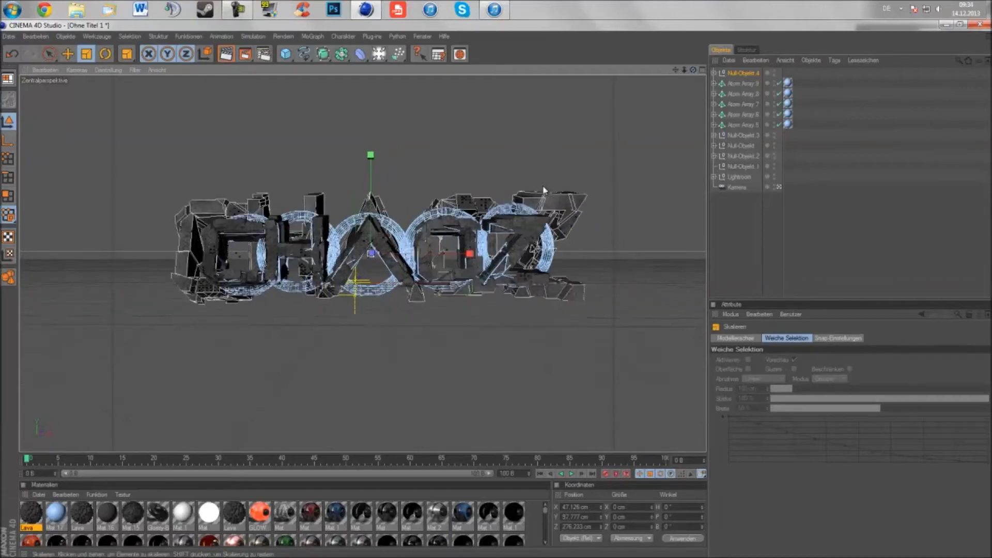
Group all letters and rings under one null and rotate it to about 18.2° heading, -12.6° pitch and 2.6° bank.
{"action": "key", "text": "alt+g"}
{"action": "key", "text": "r"}
{"action": "left_click_drag", "start_coordinate": [350, 240], "coordinate": [377, 258]}
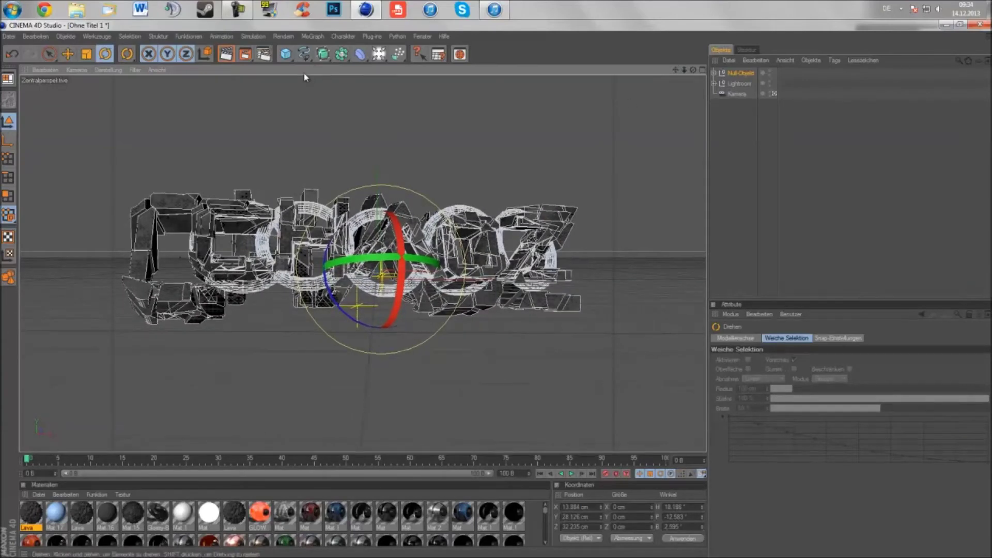
{"action": "key", "text": "ctrl+r"}
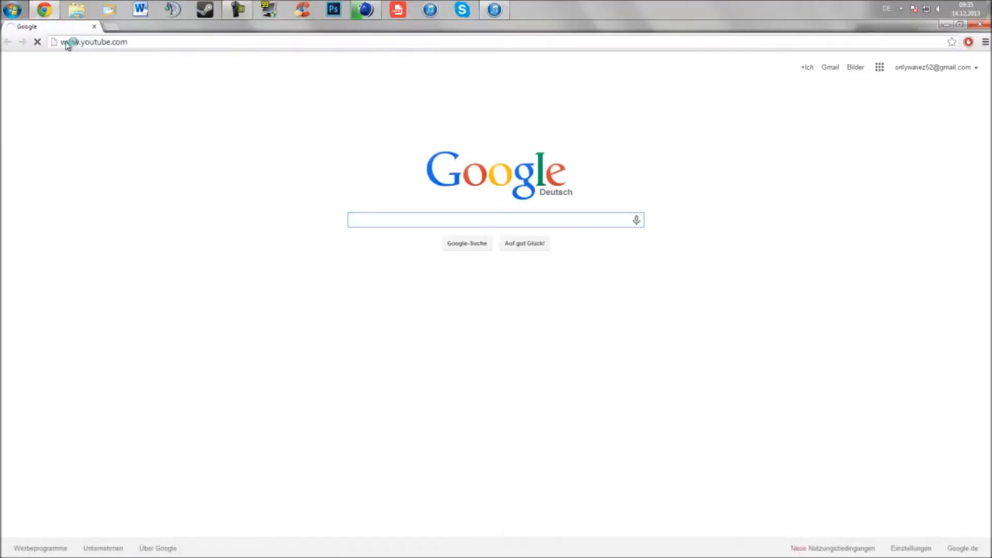
{"action": "key", "text": "Return"}
{"action": "left_click", "coordinate": [284, 367]}
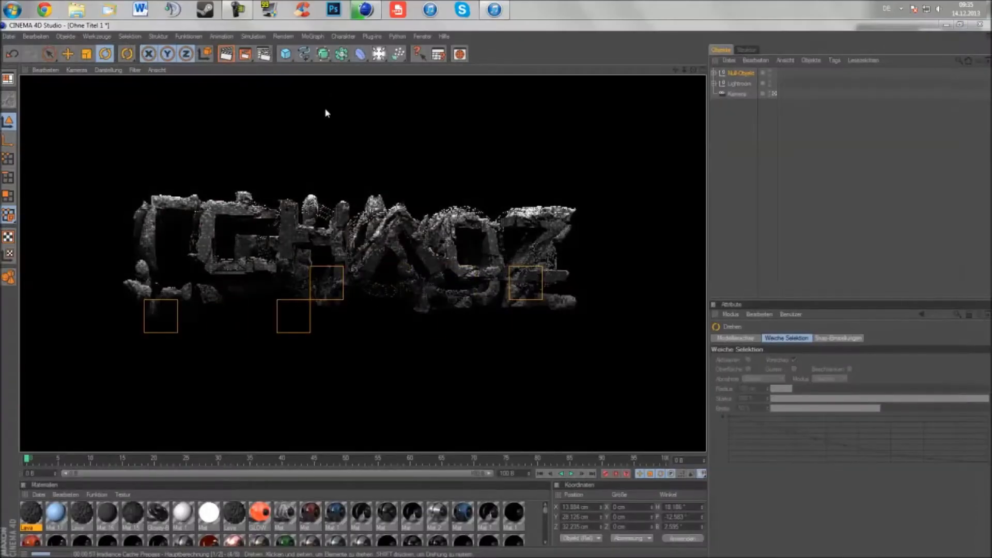
{"action": "left_click", "coordinate": [471, 208]}
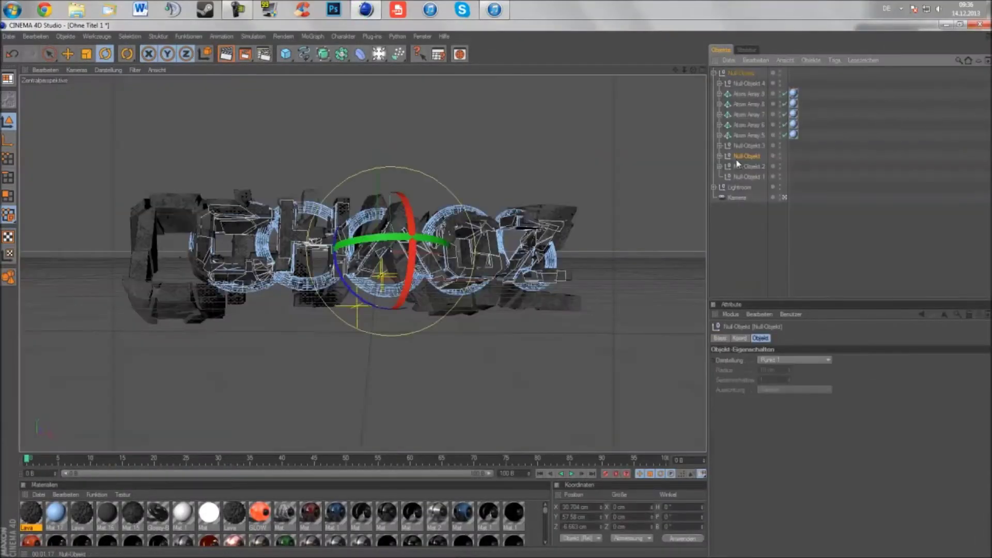
Set the render output to a PNG named "chaoz broken" on the desktop and render the image.
{"action": "key", "text": "e"}
{"action": "key", "text": "ctrl+b"}
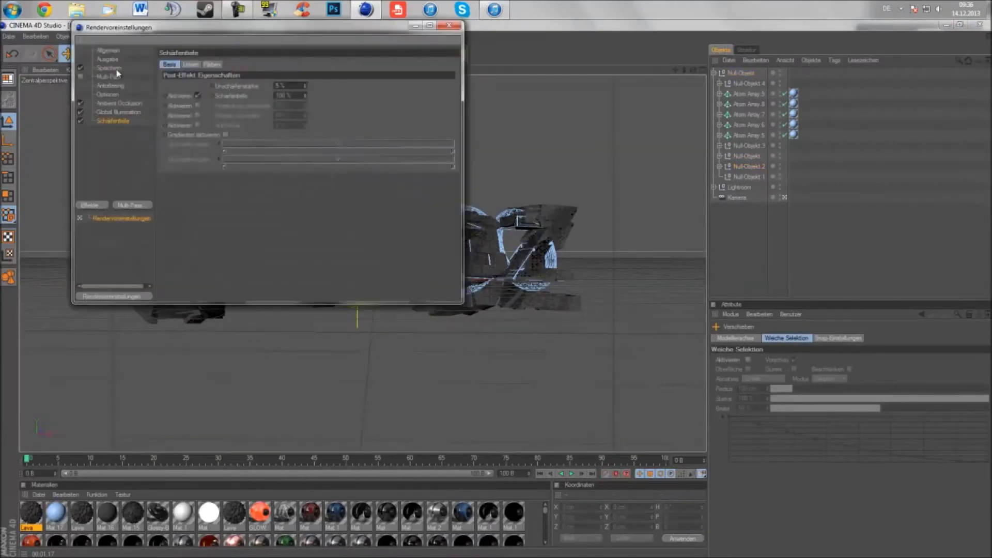
{"action": "left_click", "coordinate": [108, 59]}
{"action": "left_click", "coordinate": [109, 68]}
{"action": "left_click", "coordinate": [446, 85]}
{"action": "type", "text": "chaos broken"}
{"action": "key", "text": "Return"}
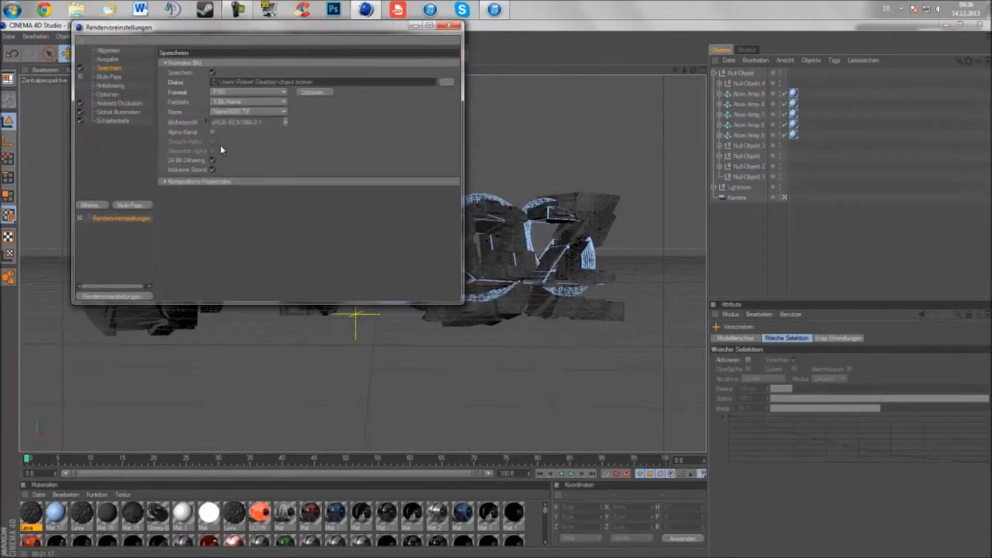
{"action": "key", "text": "Escape"}
{"action": "key", "text": "shift+r"}
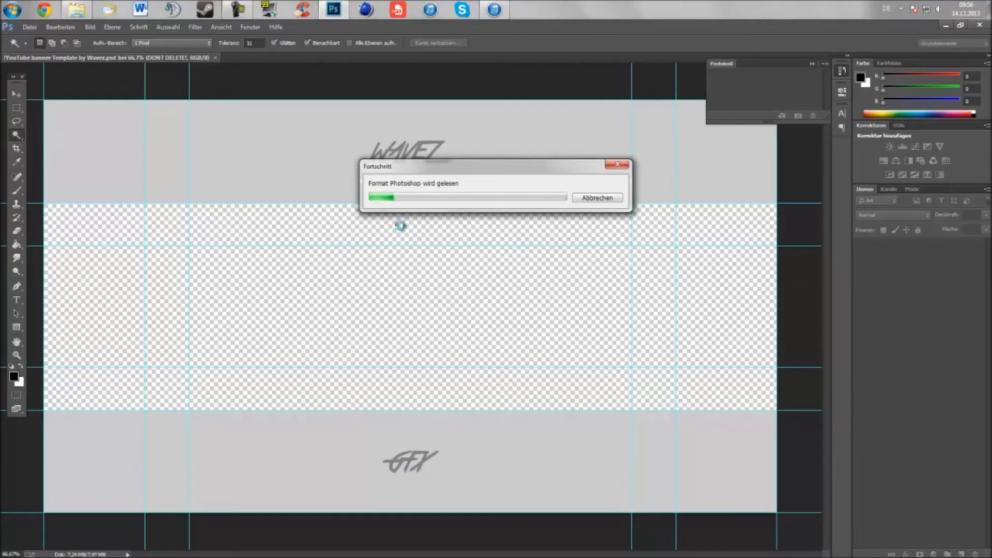
In Photoshop, open the rendered chaoz broken.png and copy its entire image.
{"action": "left_click", "coordinate": [30, 27]}
{"action": "left_click", "coordinate": [45, 47]}
{"action": "left_click", "coordinate": [249, 338]}
{"action": "double_click", "coordinate": [250, 339]}
{"action": "key", "text": "v"}
{"action": "key", "text": "ctrl+a"}
{"action": "key", "text": "ctrl+c"}
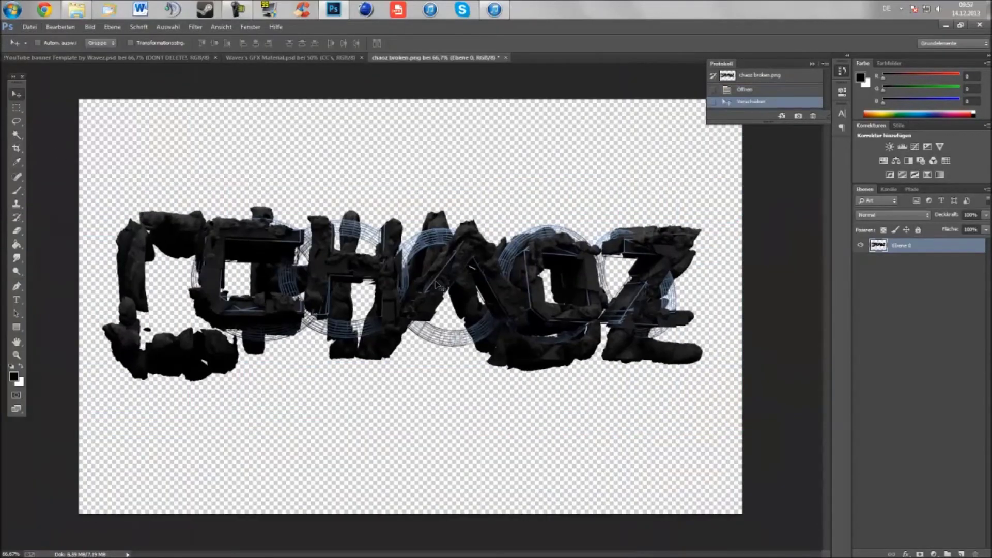
Paste the render into the YouTube banner template below the DONT DELETE! group and add a black-filled layer beneath it.
{"action": "key", "text": "ctrl+Tab"}
{"action": "key", "text": "ctrl+v"}
{"action": "left_click_drag", "start_coordinate": [885, 267], "coordinate": [885, 269]}
{"action": "key", "text": "ctrl+shift+alt+n"}
{"action": "key", "text": "ctrl+bracketleft"}
{"action": "key", "text": "g"}
{"action": "left_click", "coordinate": [96, 282]}
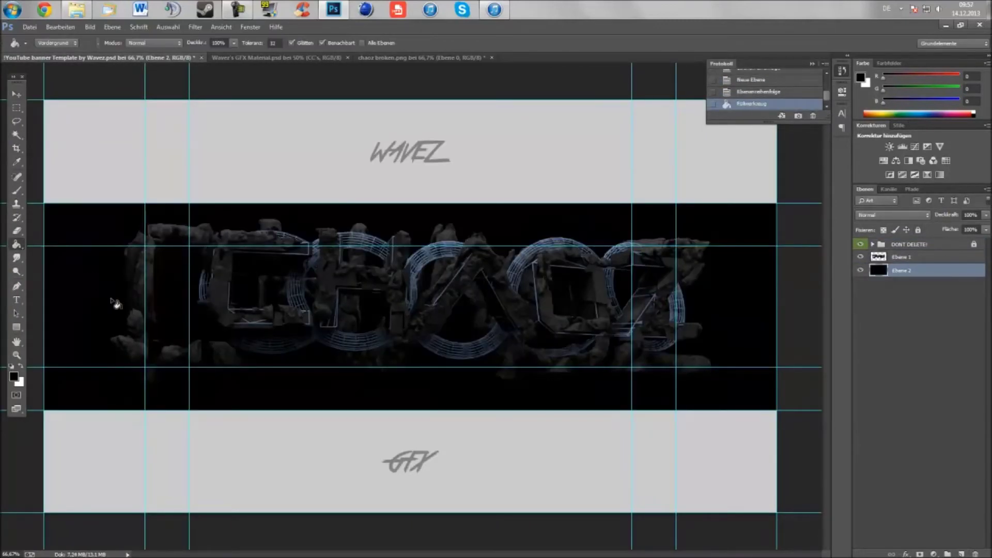
Scale the render layer down and centre it within the banner's middle safe area.
{"action": "left_click", "coordinate": [890, 256]}
{"action": "key", "text": "ctrl+t"}
{"action": "left_click_drag", "start_coordinate": [107, 211], "coordinate": [212, 261]}
{"action": "left_click_drag", "start_coordinate": [506, 318], "coordinate": [495, 297]}
{"action": "key", "text": "Return"}
{"action": "key", "text": "v"}
{"action": "scroll", "coordinate": [478, 325], "scroll_direction": "down", "scroll_amount": 1, "text": "alt"}
Add a linear black-to-transparent gradient overlay at 90° to the render layer.
{"action": "double_click", "coordinate": [880, 258]}
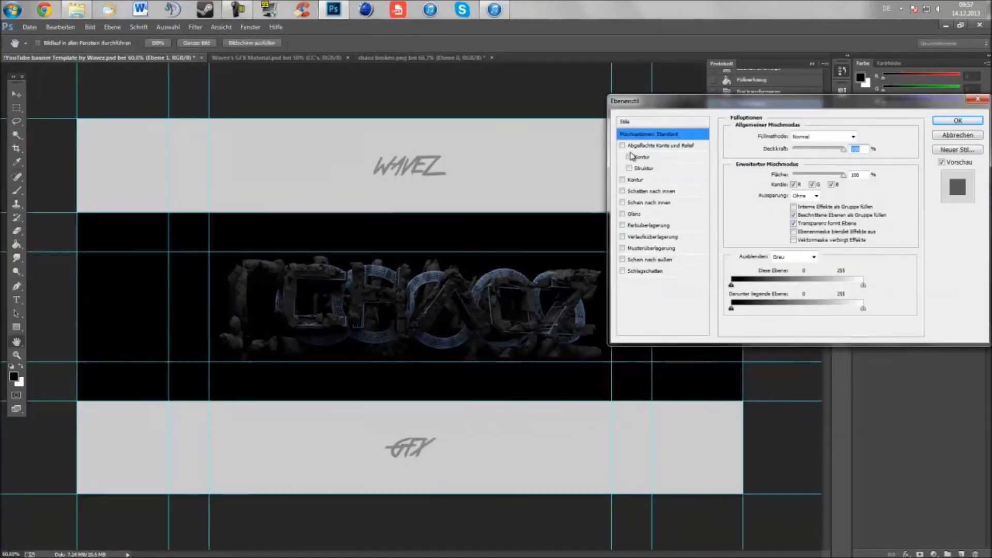
{"action": "left_click", "coordinate": [643, 237]}
{"action": "left_click", "coordinate": [825, 160]}
{"action": "left_click", "coordinate": [764, 179]}
{"action": "left_click", "coordinate": [798, 151]}
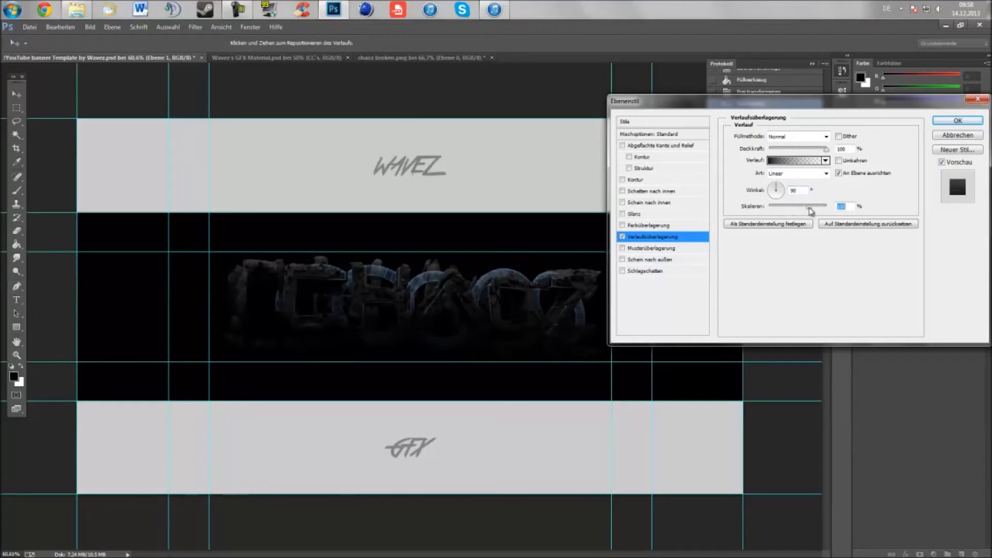
{"action": "key", "text": "Return"}
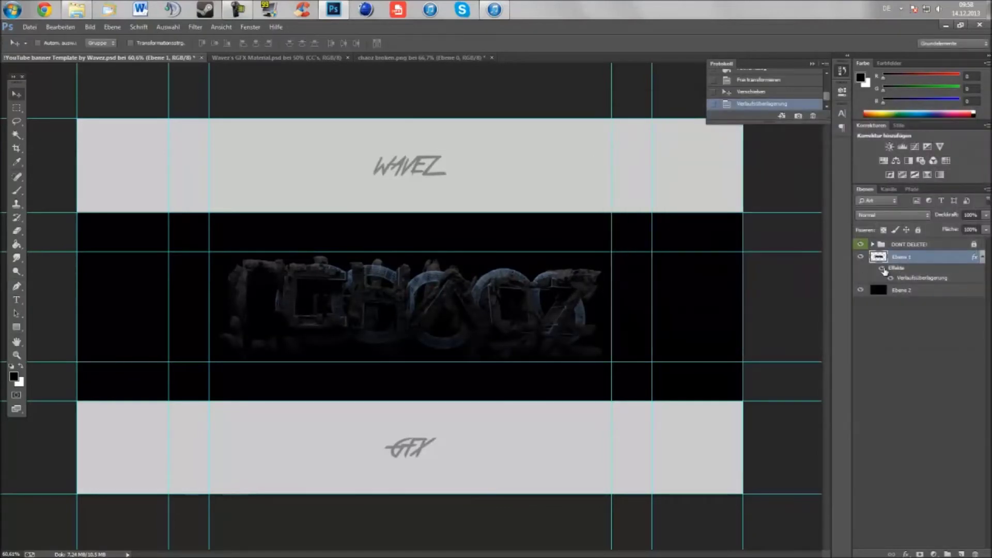
Duplicate the render layer, then set the lower original to 61% opacity and enlarge it around the text.
{"action": "left_click", "coordinate": [112, 27]}
{"action": "left_click", "coordinate": [126, 51]}
{"action": "left_click", "coordinate": [580, 168]}
{"action": "left_click", "coordinate": [901, 289]}
{"action": "key", "text": "6"}
{"action": "key", "text": "1"}
{"action": "key", "text": "ctrl+t"}
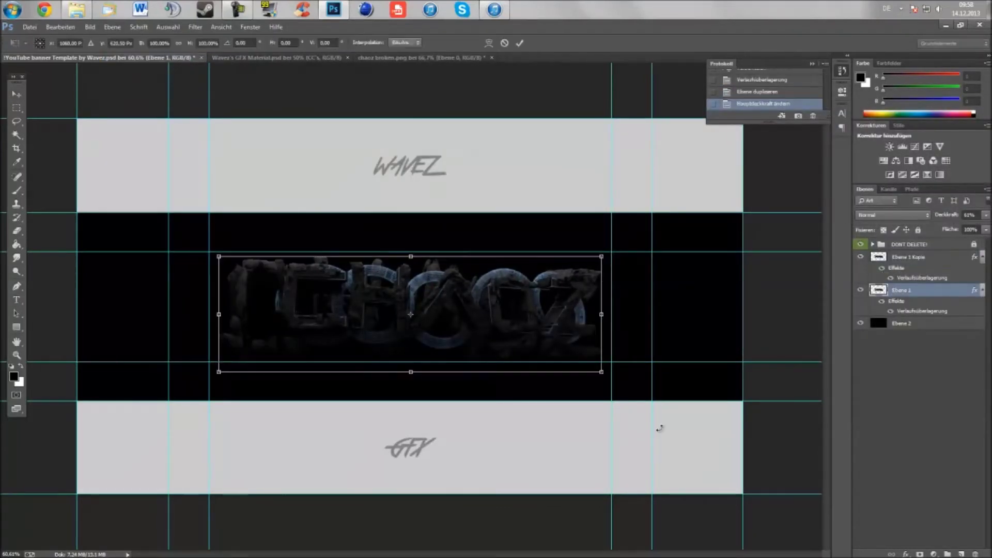
{"action": "left_click_drag", "start_coordinate": [603, 372], "coordinate": [635, 396]}
{"action": "key", "text": "Return"}
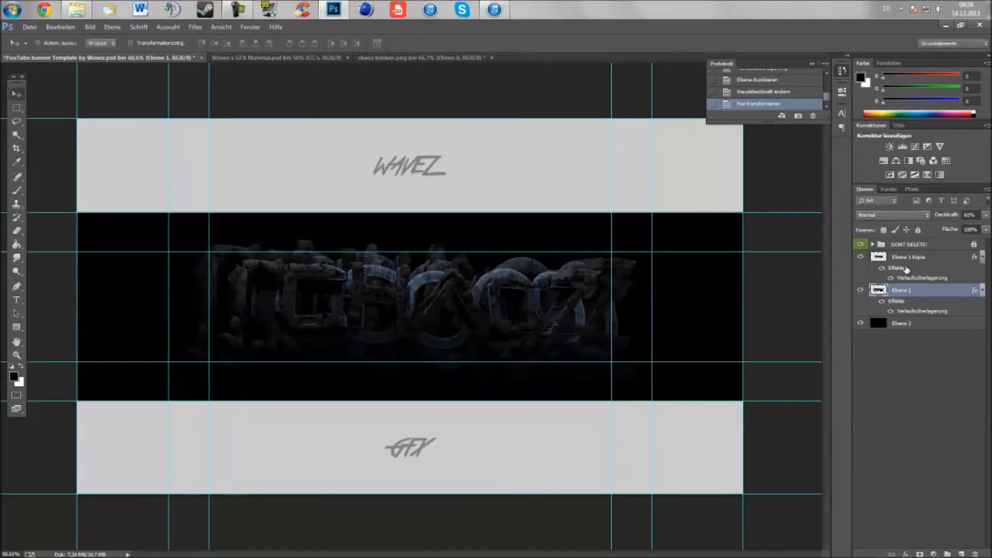
Apply a Radial Blur to the enlarged lower render layer.
{"action": "left_click", "coordinate": [195, 27]}
{"action": "left_click", "coordinate": [217, 38]}
{"action": "left_click", "coordinate": [527, 178]}
Duplicate the upper render layer and apply a Filter Gallery effect to the new copy.
{"action": "left_click", "coordinate": [112, 27]}
{"action": "left_click", "coordinate": [112, 27]}
{"action": "left_click", "coordinate": [195, 27]}
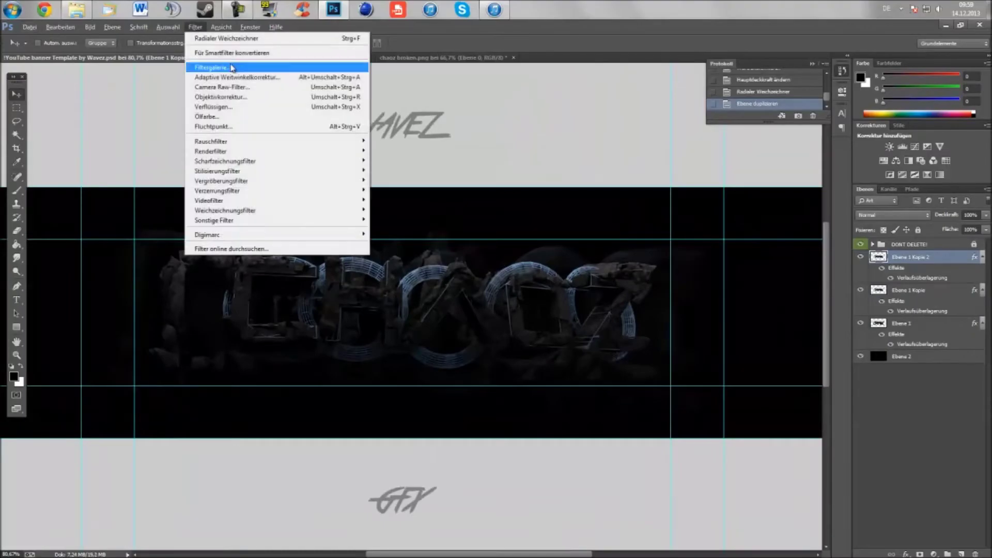
{"action": "left_click", "coordinate": [222, 68]}
{"action": "left_click", "coordinate": [917, 49]}
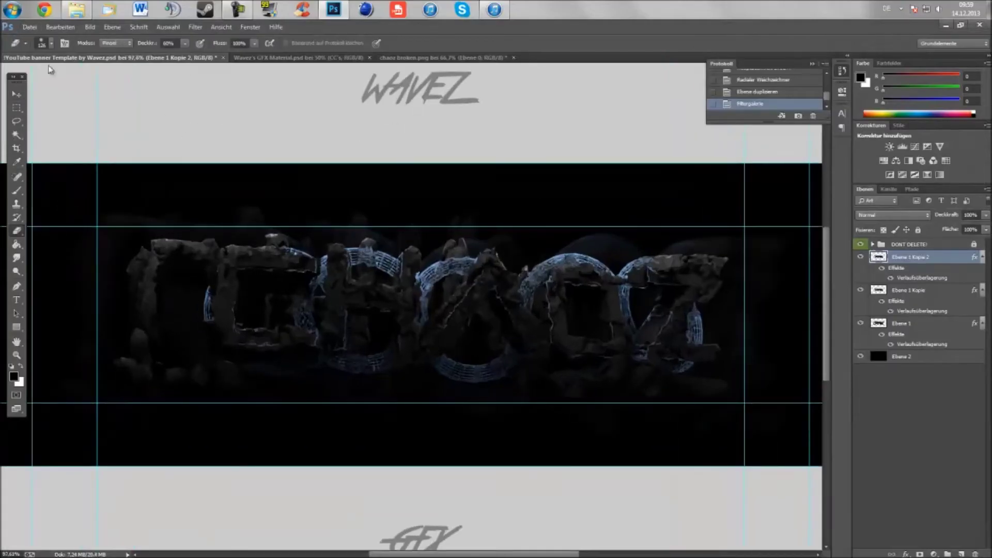
Resize the eraser and partly erase the harsh bright edges on the filtered text copy at 60% opacity.
{"action": "left_click", "coordinate": [51, 43]}
{"action": "left_click", "coordinate": [229, 288]}
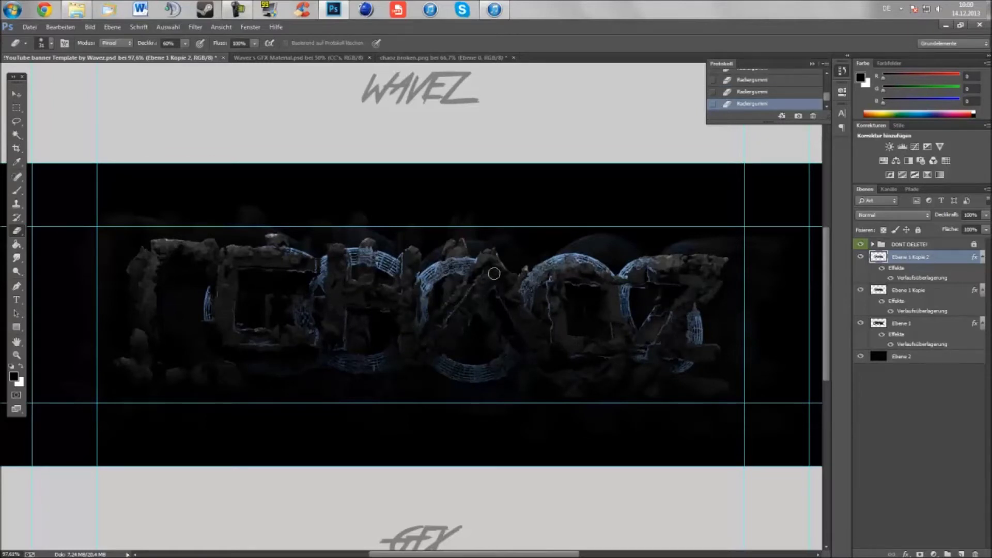
{"action": "left_click", "coordinate": [246, 257]}
Paint over the stray coloured and bright pixels along the letters' edges with a small dark brush, raising its opacity to 100%.
{"action": "scroll", "coordinate": [246, 257], "scroll_direction": "up", "scroll_amount": 6, "text": "alt"}
{"action": "key", "text": "b"}
{"action": "left_click", "coordinate": [46, 43]}
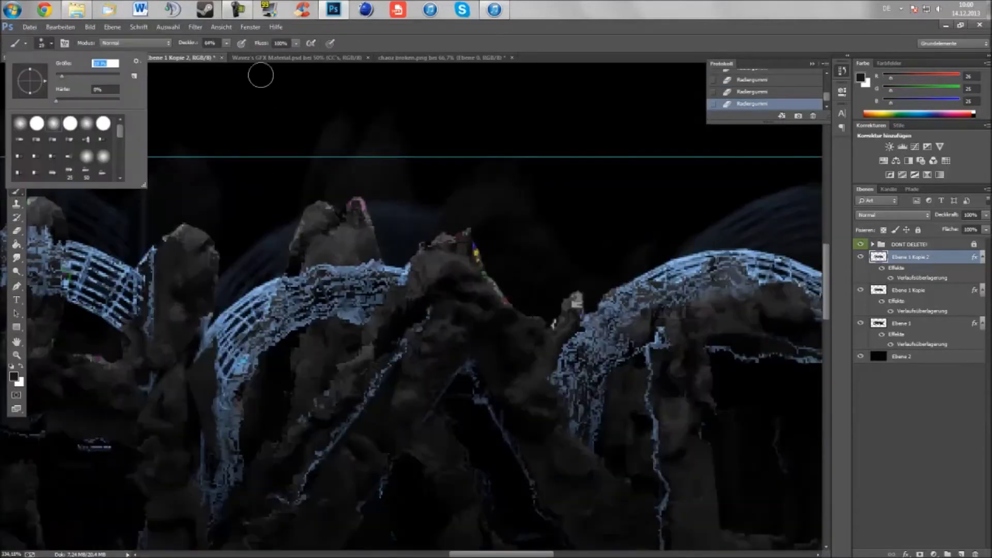
{"action": "type", "text": "11"}
{"action": "key", "text": "Return"}
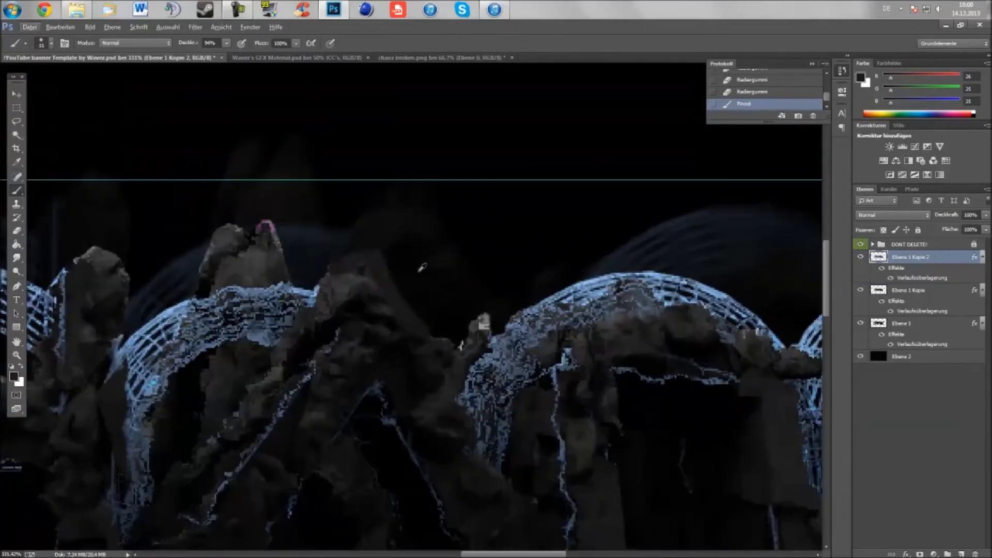
{"action": "key", "text": "0"}
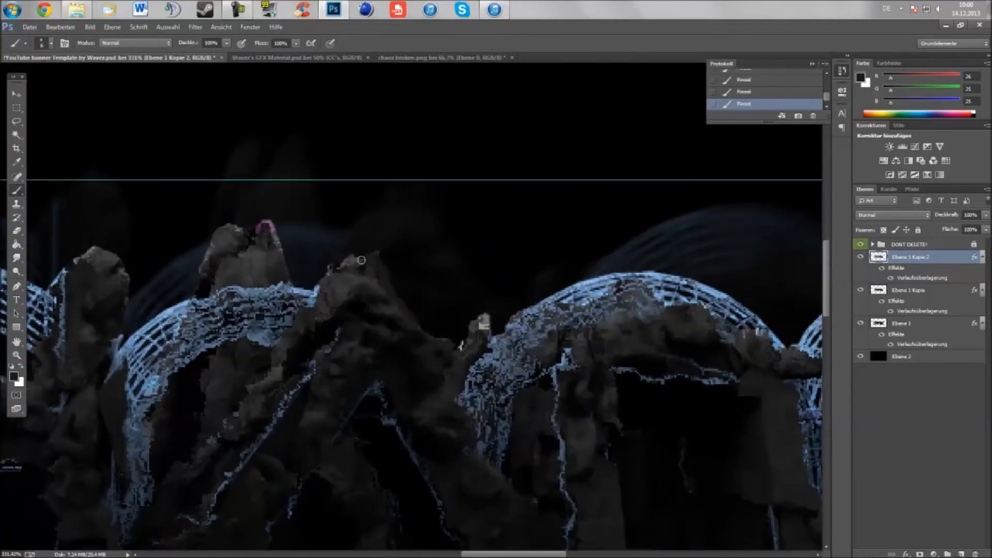
{"action": "scroll", "coordinate": [240, 229], "scroll_direction": "down", "scroll_amount": 3, "text": "alt"}
{"action": "scroll", "coordinate": [406, 285], "scroll_direction": "up", "scroll_amount": 4, "text": "alt"}
{"action": "scroll", "coordinate": [407, 284], "scroll_direction": "down", "scroll_amount": 4, "text": "alt"}
{"action": "scroll", "coordinate": [406, 285], "scroll_direction": "up", "scroll_amount": 5, "text": "alt"}
{"action": "scroll", "coordinate": [407, 284], "scroll_direction": "down", "scroll_amount": 5, "text": "alt"}
{"action": "scroll", "coordinate": [371, 308], "scroll_direction": "up", "scroll_amount": 5, "text": "alt"}
{"action": "scroll", "coordinate": [247, 253], "scroll_direction": "down", "scroll_amount": 5, "text": "alt"}
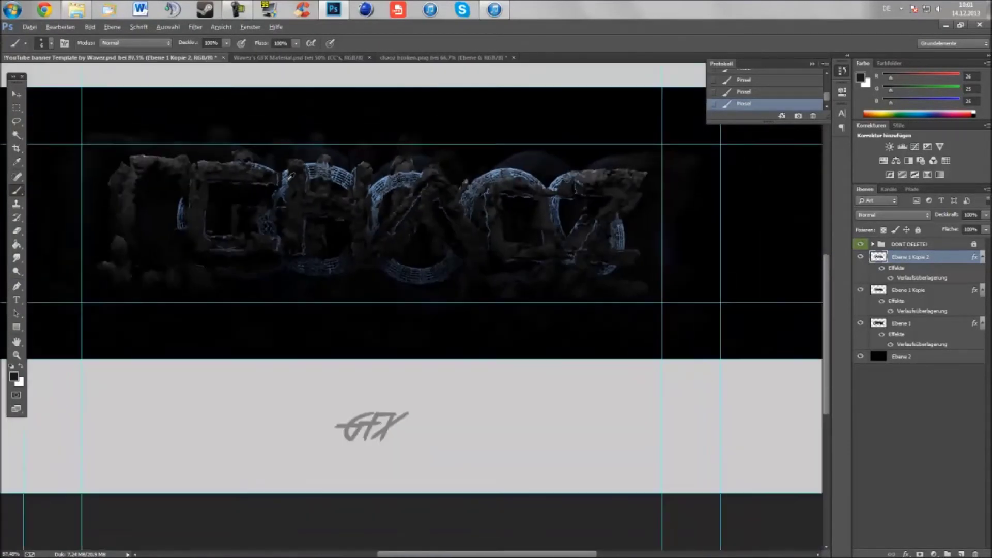
{"action": "scroll", "coordinate": [385, 297], "scroll_direction": "up", "scroll_amount": 4, "text": "alt"}
{"action": "scroll", "coordinate": [172, 393], "scroll_direction": "down", "scroll_amount": 5, "text": "alt"}
{"action": "scroll", "coordinate": [470, 303], "scroll_direction": "up", "scroll_amount": 1, "text": "alt"}
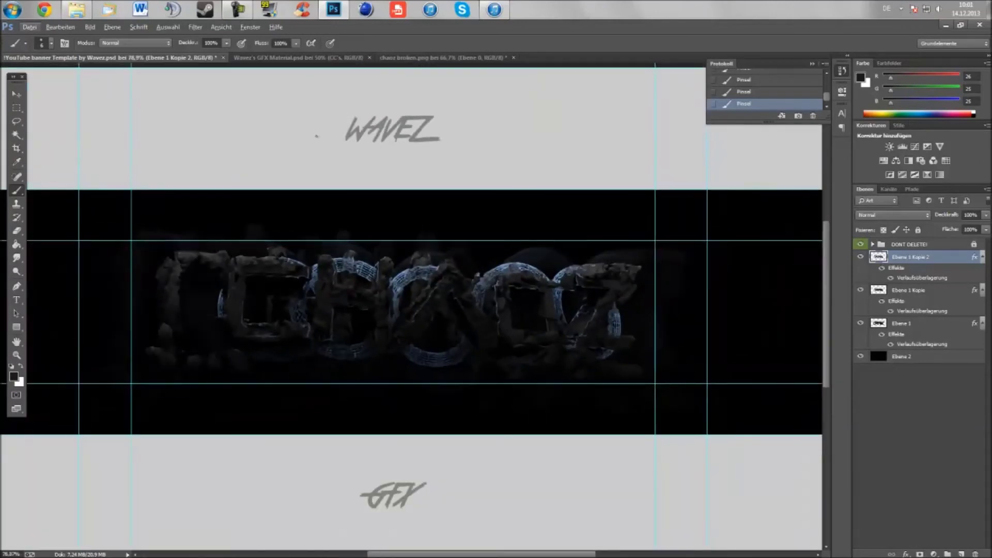
Duplicate the filtered text layer and apply a blur filter to the new copy.
{"action": "left_click", "coordinate": [195, 27]}
{"action": "mouse_move", "coordinate": [112, 26]}
{"action": "left_click", "coordinate": [133, 58]}
{"action": "key", "text": "Return"}
{"action": "left_click", "coordinate": [195, 27]}
{"action": "mouse_move", "coordinate": [243, 211]}
{"action": "left_click", "coordinate": [408, 299]}
{"action": "left_click", "coordinate": [518, 174]}
Partly erase the blurred copy over the letters with the eraser at 60% opacity.
{"action": "key", "text": "e"}
{"action": "right_click", "coordinate": [200, 218]}
{"action": "left_click_drag", "start_coordinate": [237, 274], "coordinate": [279, 299]}
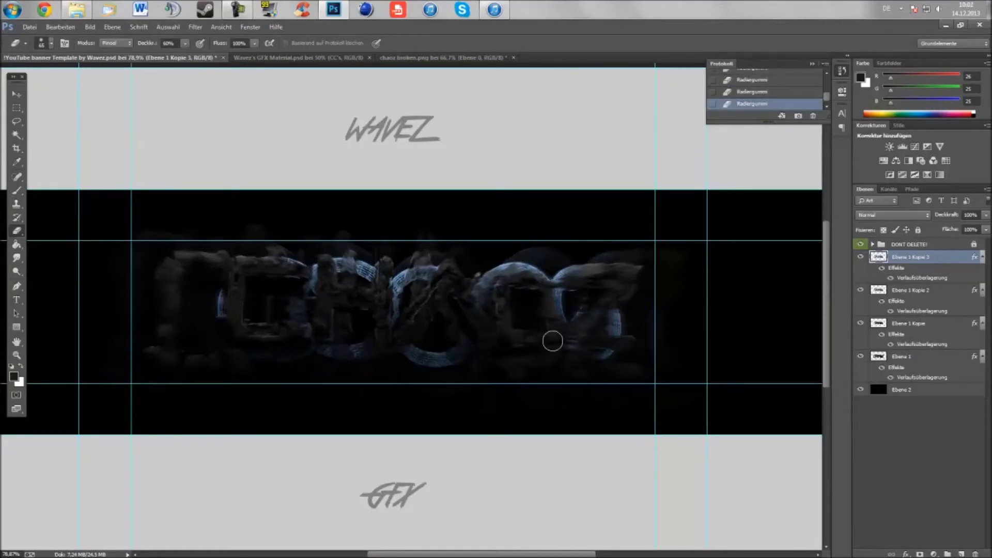
Bring the "light for banners" layer from Wavez's GFX Material.psd into the banner and centre it on the canvas.
{"action": "key", "text": "ctrl+Tab"}
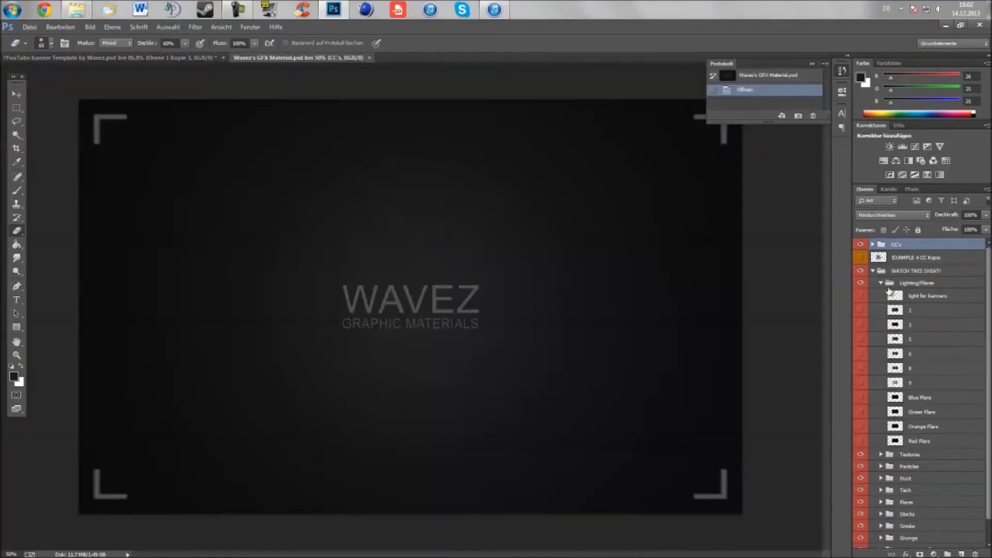
{"action": "left_click", "coordinate": [860, 274]}
{"action": "left_click_drag", "start_coordinate": [860, 276], "coordinate": [379, 249]}
{"action": "key", "text": "ctrl+a"}
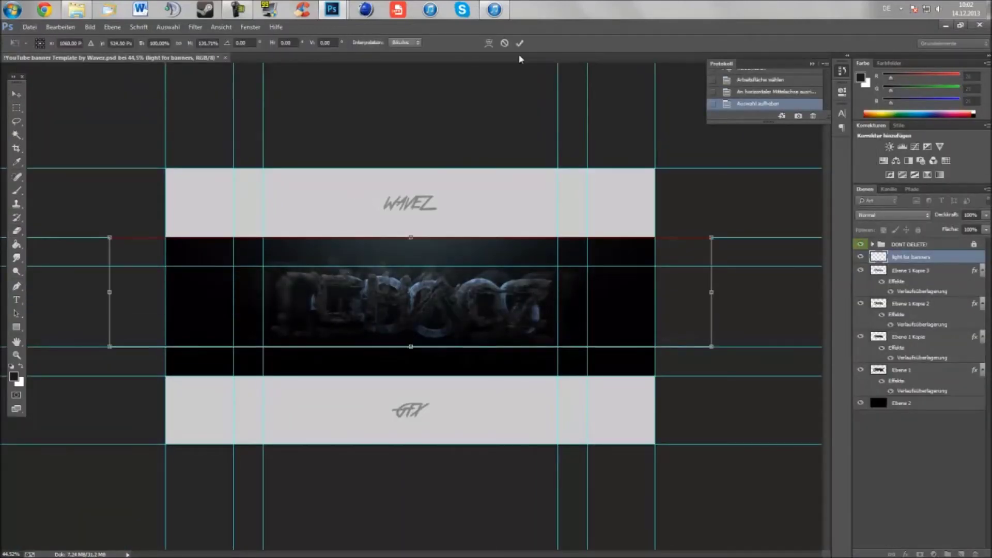
Apply the light layer's enlargement across the banner and set its opacity to 75%.
{"action": "left_click", "coordinate": [520, 42]}
{"action": "scroll", "coordinate": [409, 304], "scroll_direction": "up", "scroll_amount": 3, "text": "alt"}
{"action": "type", "text": "75"}
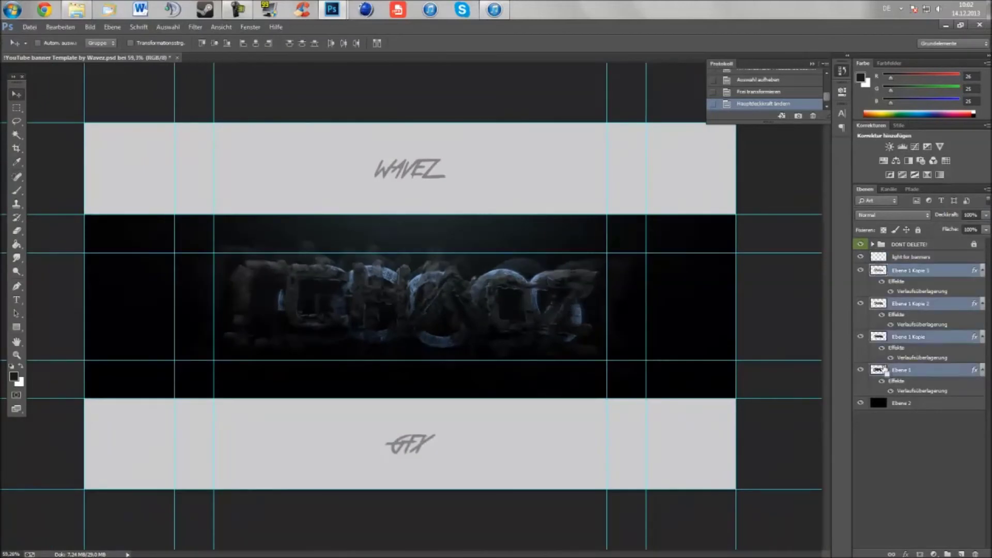
Bring the Black Background Hole 2 texture from Wavez's GFX Material.psd into the banner above the text group.
{"action": "mouse_move", "coordinate": [332, 9]}
{"action": "left_click", "coordinate": [404, 57]}
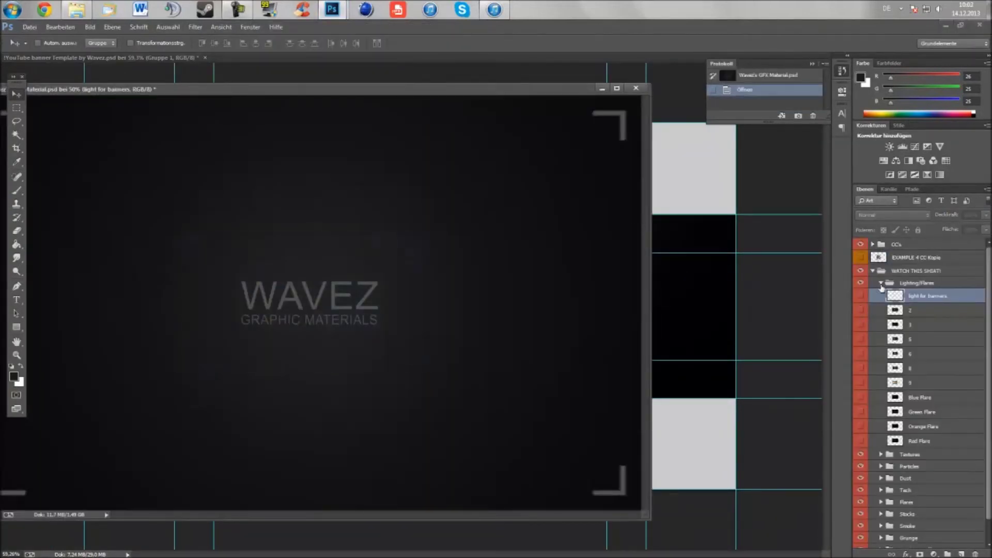
{"action": "left_click", "coordinate": [880, 284]}
{"action": "left_click", "coordinate": [880, 294]}
{"action": "left_click", "coordinate": [859, 354]}
{"action": "left_click", "coordinate": [860, 354]}
{"action": "left_click", "coordinate": [860, 343]}
{"action": "left_click_drag", "start_coordinate": [895, 336], "coordinate": [476, 274]}
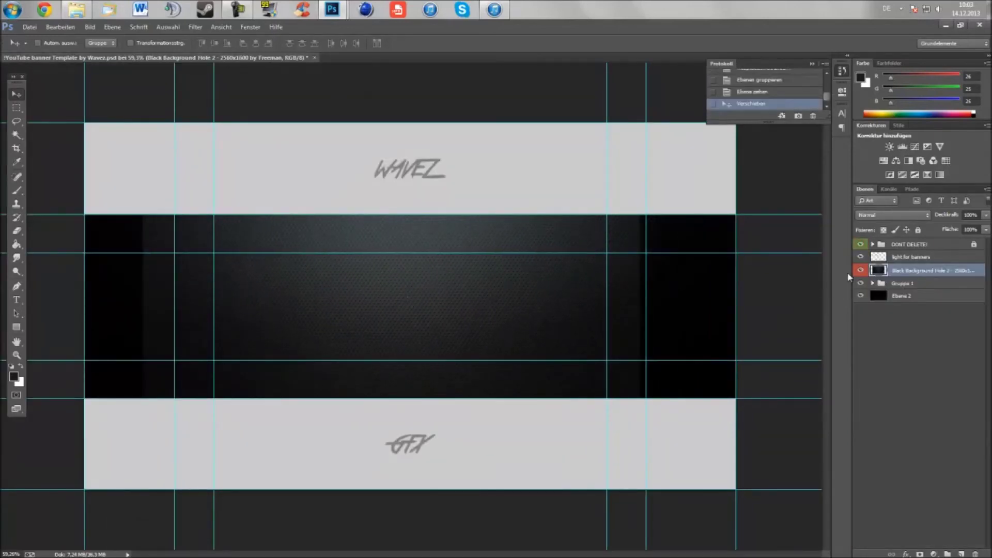
Load the outline of text layer Ebene 1 as a selection and delete the texture outside the letters.
{"action": "left_click", "coordinate": [873, 284]}
{"action": "left_click", "coordinate": [886, 395], "text": "ctrl"}
{"action": "key", "text": "ctrl+shift+i"}
{"action": "key", "text": "Delete"}
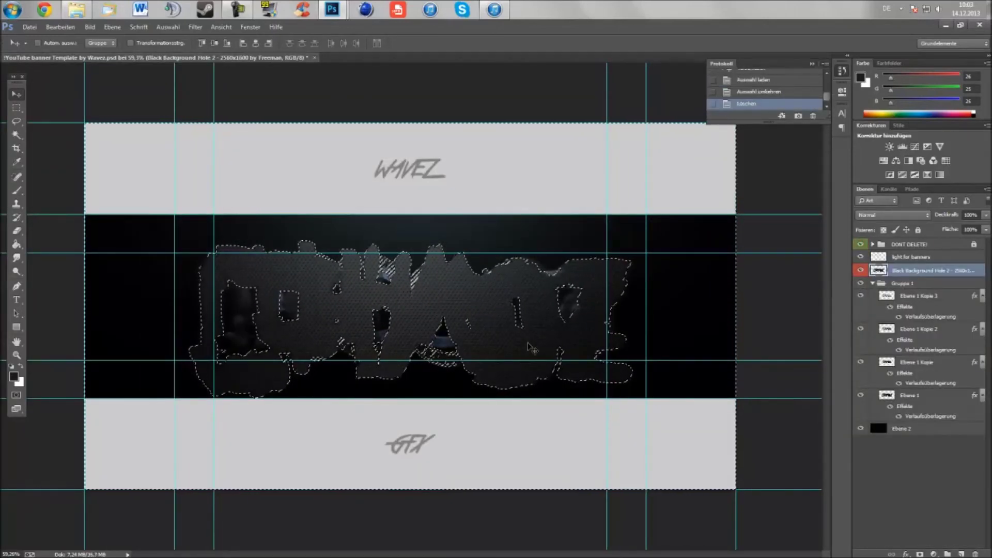
{"action": "key", "text": "ctrl+d"}
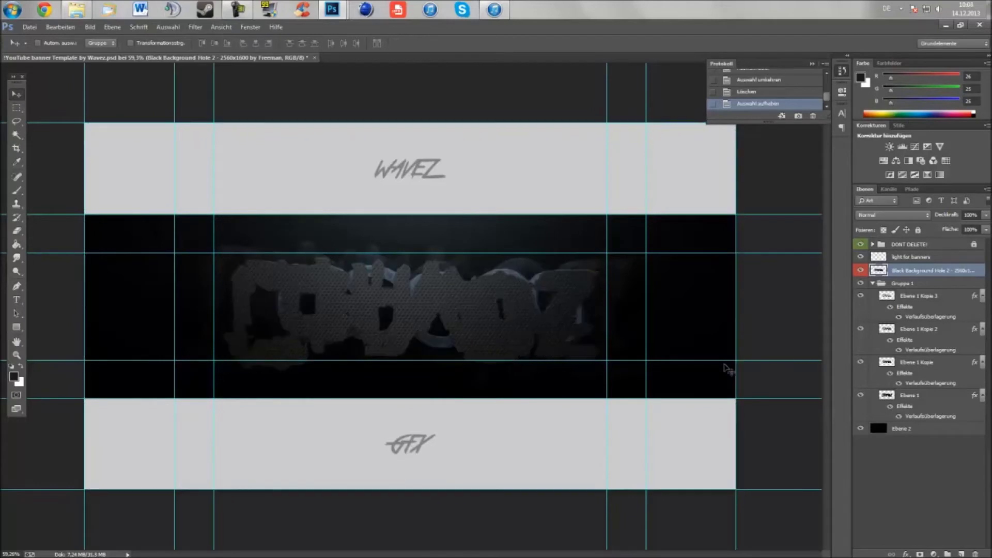
Blend the texture onto the letters with Darken (Abdunkeln) at reduced opacity and apply a Radial Blur.
{"action": "scroll", "coordinate": [405, 350], "scroll_direction": "up", "scroll_amount": 4, "text": "alt"}
{"action": "left_click", "coordinate": [892, 215]}
{"action": "left_click", "coordinate": [888, 362]}
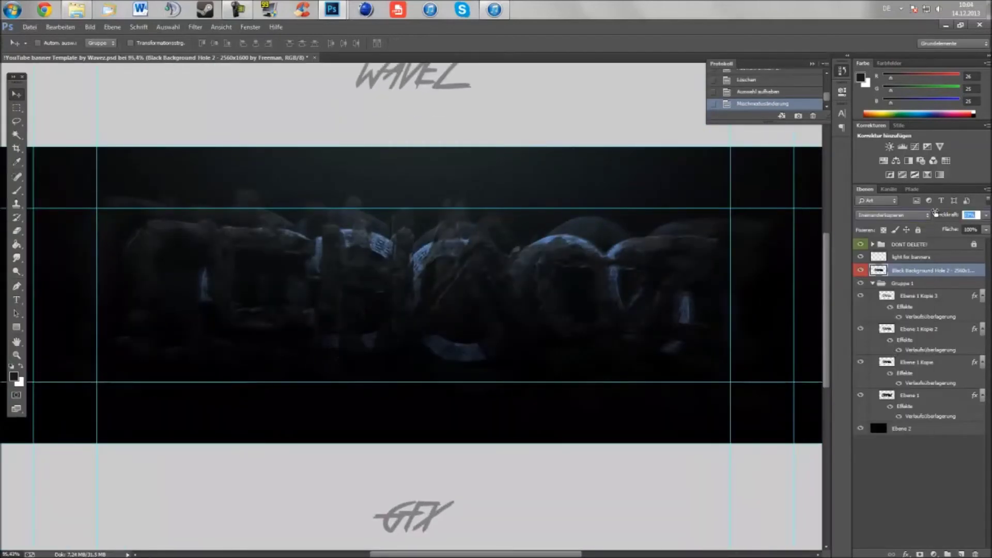
{"action": "left_click", "coordinate": [892, 215]}
{"action": "left_click", "coordinate": [878, 244]}
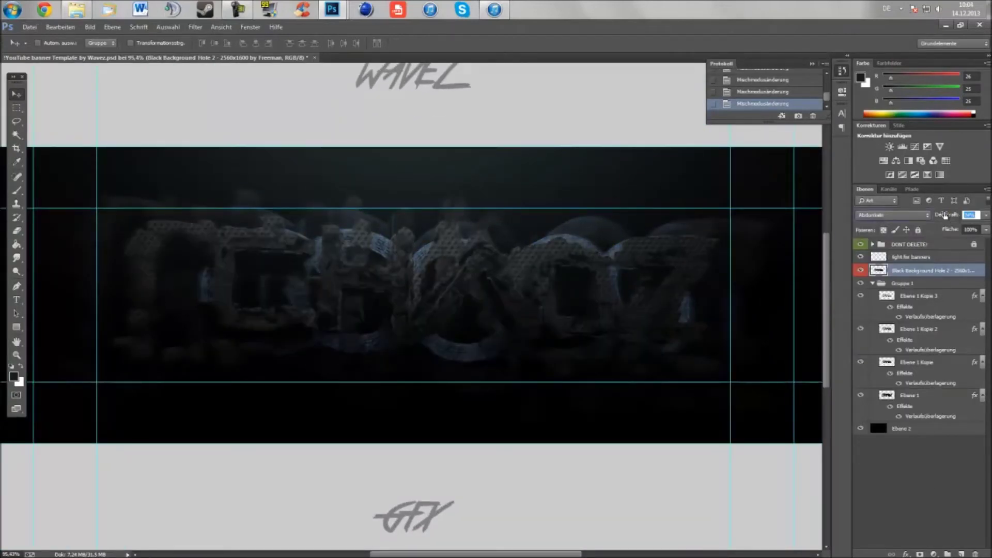
{"action": "left_click", "coordinate": [195, 27]}
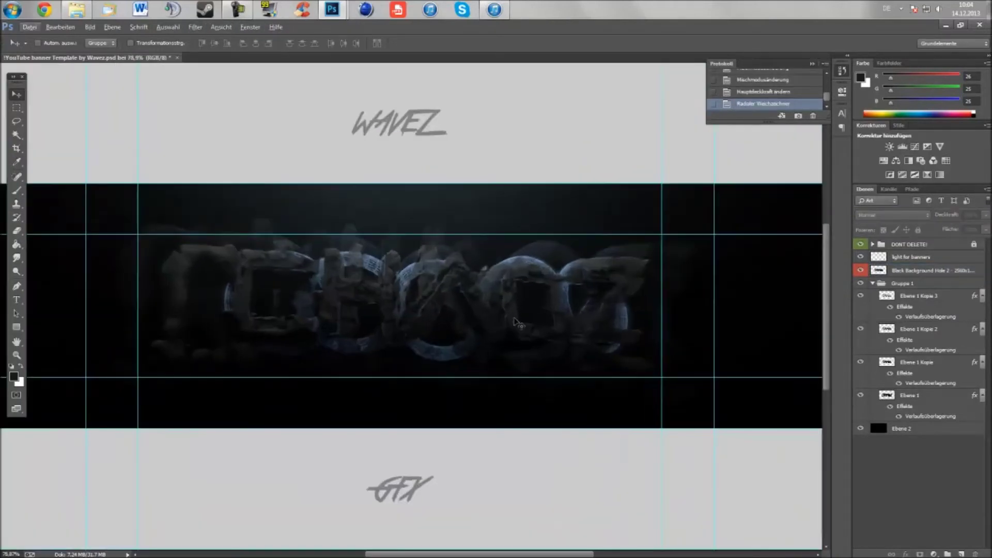
Bring the Dust-Particle (11) layer from the Dust group of Wavez's GFX Material.psd into the banner.
{"action": "mouse_move", "coordinate": [331, 9]}
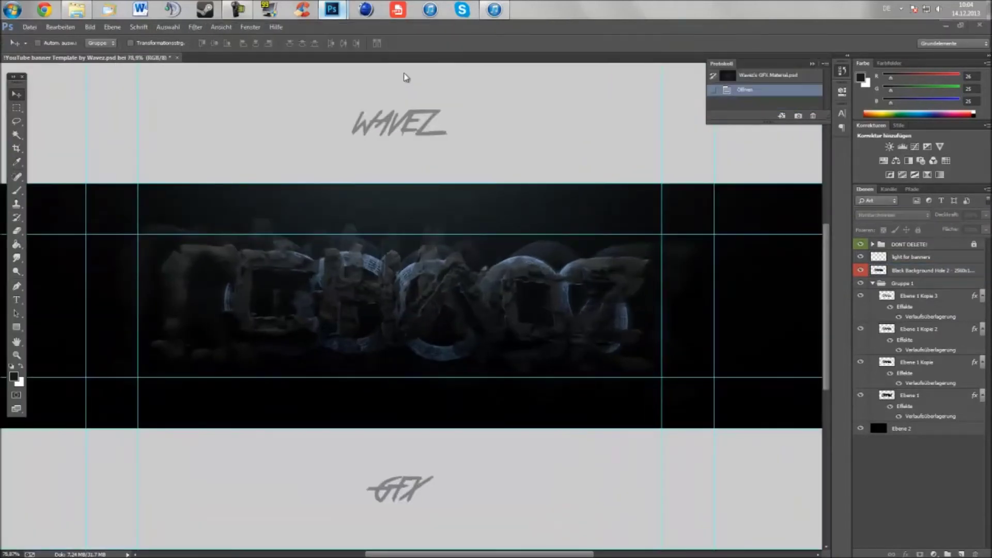
{"action": "left_click", "coordinate": [390, 62]}
{"action": "left_click", "coordinate": [881, 318]}
{"action": "left_click", "coordinate": [860, 294]}
{"action": "left_click", "coordinate": [860, 318]}
{"action": "left_click", "coordinate": [860, 346]}
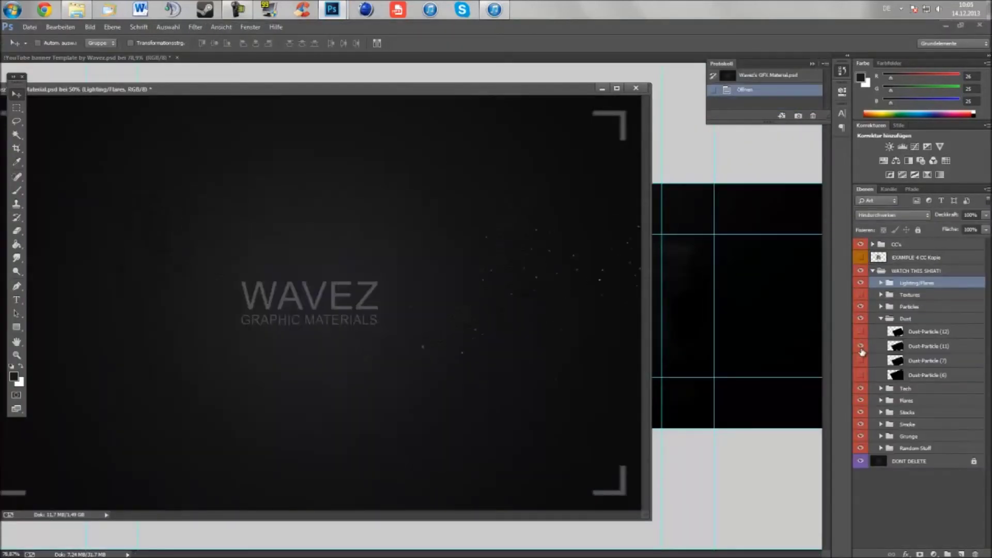
{"action": "left_click_drag", "start_coordinate": [869, 350], "coordinate": [806, 345]}
Transform the dust layer to spread across the banner's dark strip and set its opacity to 54%.
{"action": "key", "text": "ctrl+t"}
{"action": "key", "text": "ctrl+0"}
{"action": "left_click_drag", "start_coordinate": [496, 228], "coordinate": [321, 328]}
{"action": "key", "text": "Return"}
{"action": "key", "text": "ctrl+0"}
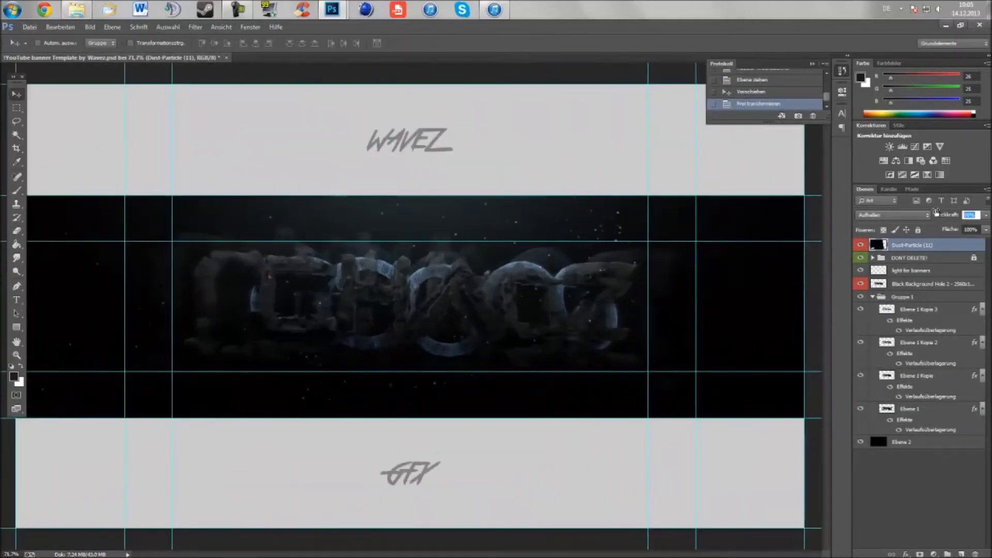
Preview the layers of the Tech and Stocks groups in Wavez's GFX Material.psd.
{"action": "key", "text": "ctrl+Tab"}
{"action": "left_click", "coordinate": [880, 319]}
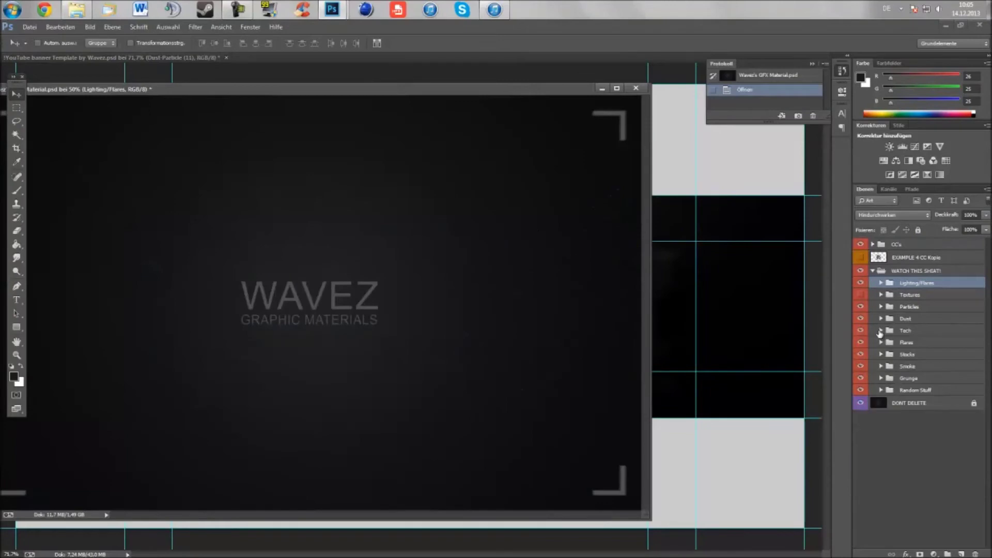
{"action": "left_click", "coordinate": [881, 330]}
{"action": "left_click", "coordinate": [860, 397]}
{"action": "left_click", "coordinate": [860, 396]}
{"action": "left_click", "coordinate": [880, 330]}
{"action": "left_click", "coordinate": [881, 354]}
{"action": "left_click", "coordinate": [860, 367]}
{"action": "left_click", "coordinate": [860, 367]}
{"action": "left_click", "coordinate": [860, 410]}
{"action": "left_click", "coordinate": [860, 410]}
{"action": "left_click", "coordinate": [860, 453]}
{"action": "left_click", "coordinate": [860, 454]}
{"action": "left_click", "coordinate": [860, 486]}
{"action": "left_click", "coordinate": [860, 487]}
{"action": "left_click", "coordinate": [860, 487]}
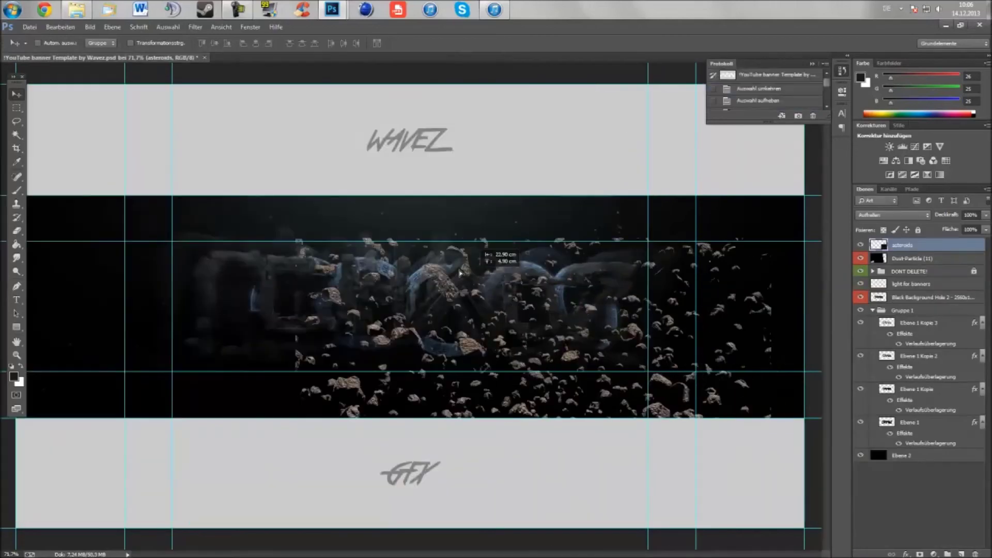
Place the asteroids layer behind the text layers in the banner and enlarge it to the full banner width.
{"action": "left_click_drag", "start_coordinate": [460, 272], "coordinate": [459, 279]}
{"action": "key", "text": "ctrl+shift+bracketleft"}
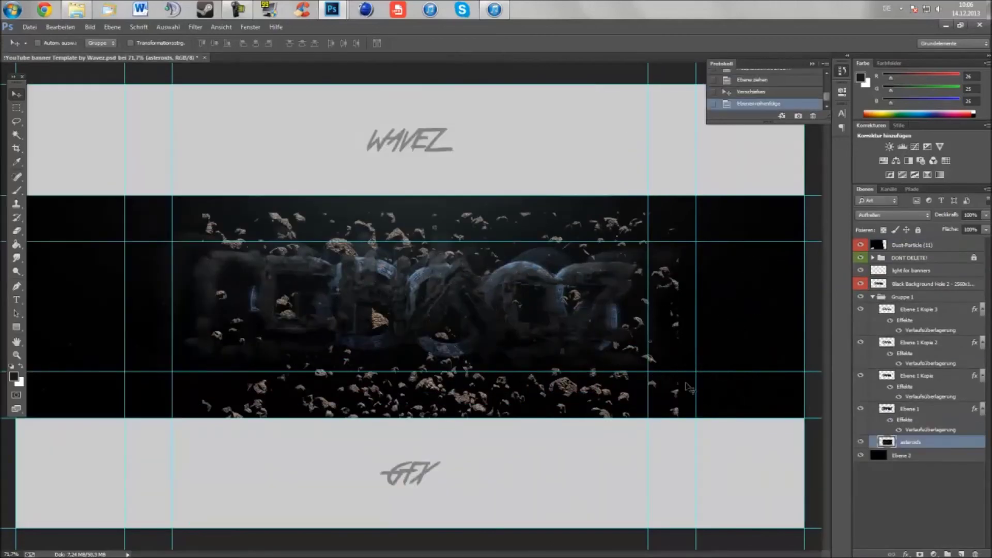
{"action": "key", "text": "ctrl+minus"}
{"action": "key", "text": "ctrl+t"}
{"action": "left_click_drag", "start_coordinate": [604, 330], "coordinate": [681, 321]}
{"action": "left_click", "coordinate": [518, 43]}
Blend the asteroids layer with Color Dodge (Farbig abwedeln) at 10% opacity and apply a blur filter to it.
{"action": "left_click", "coordinate": [887, 214]}
{"action": "left_click", "coordinate": [886, 283]}
{"action": "scroll", "coordinate": [886, 214], "scroll_direction": "down", "scroll_amount": 2}
{"action": "scroll", "coordinate": [886, 214], "scroll_direction": "down", "scroll_amount": 5}
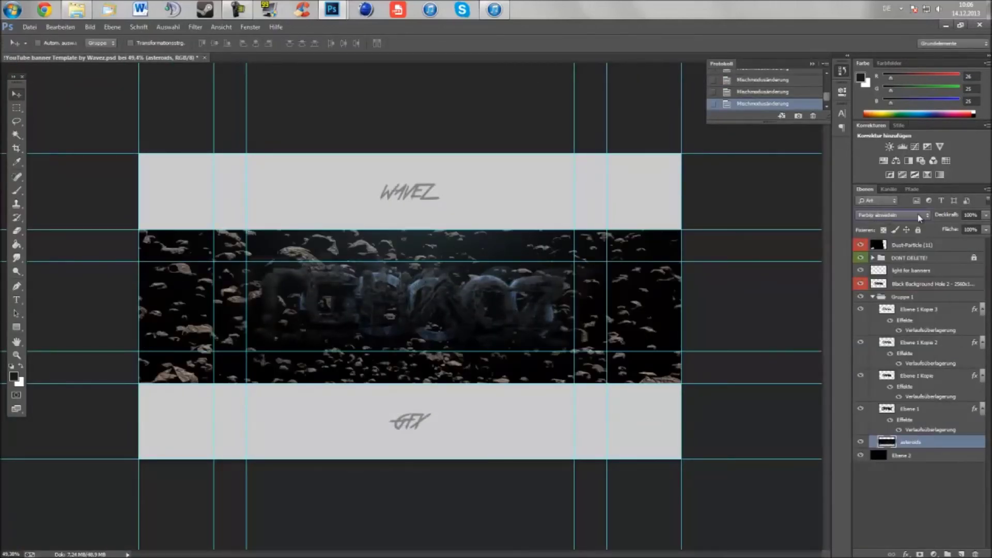
{"action": "key", "text": "1"}
{"action": "left_click", "coordinate": [196, 27]}
{"action": "left_click", "coordinate": [448, 276]}
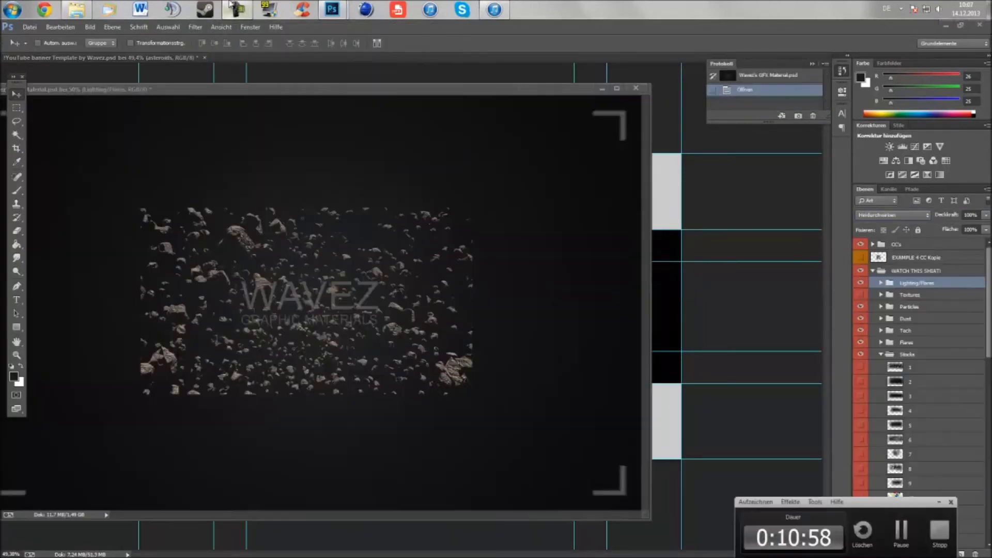
Bring the Stocks layer 1 with the small squares into the banner behind the letters and stretch it across the full width.
{"action": "scroll", "coordinate": [920, 393], "scroll_direction": "down", "scroll_amount": 5}
{"action": "left_click", "coordinate": [860, 502]}
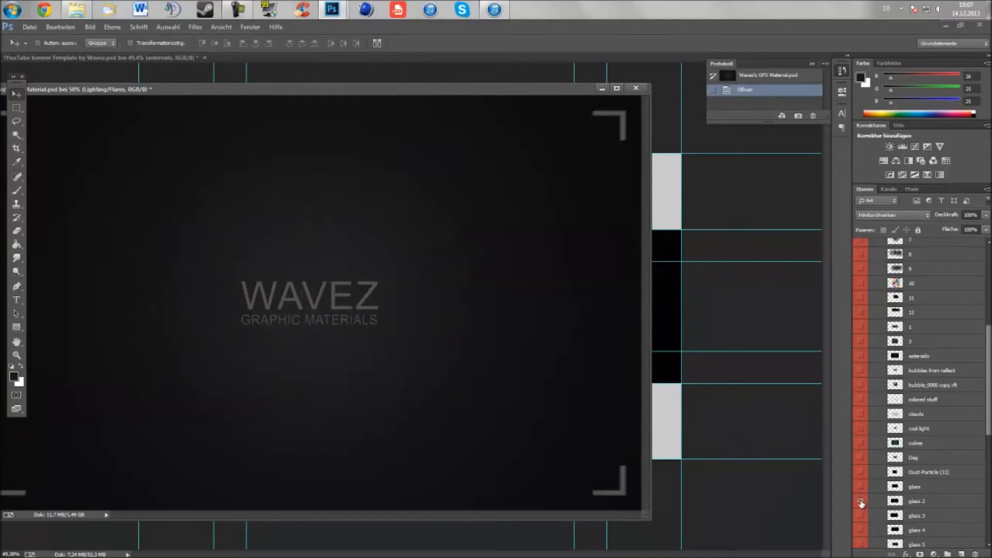
{"action": "left_click", "coordinate": [860, 357]}
{"action": "key", "text": "ctrl+Tab"}
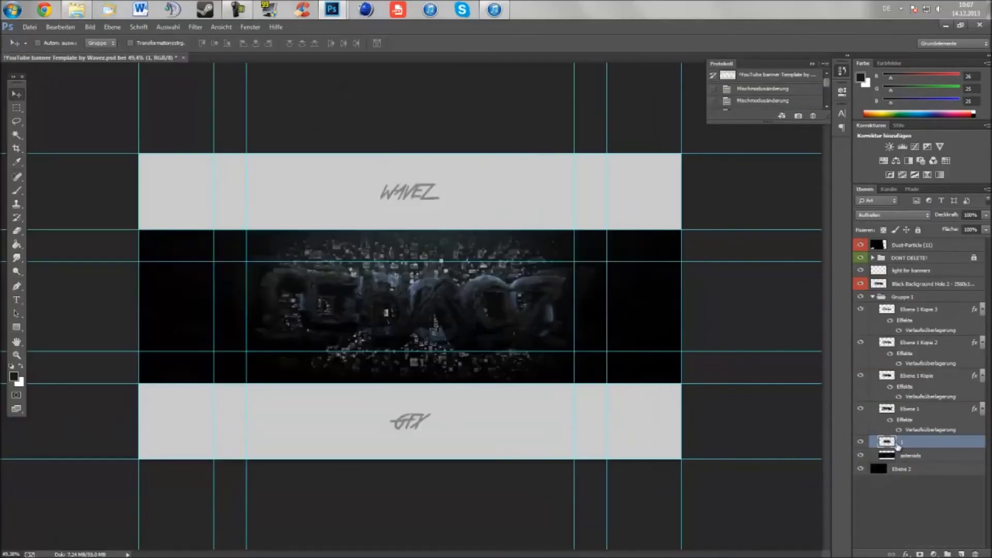
{"action": "key", "text": "ctrl+t"}
{"action": "left_click_drag", "start_coordinate": [247, 304], "coordinate": [144, 304]}
{"action": "left_click_drag", "start_coordinate": [564, 305], "coordinate": [681, 304]}
{"action": "left_click", "coordinate": [525, 44]}
Lower the opacity of the squares layer and apply a blur filter to it.
{"action": "left_click", "coordinate": [936, 208]}
{"action": "left_click_drag", "start_coordinate": [936, 209], "coordinate": [906, 198]}
{"action": "left_click", "coordinate": [195, 27]}
{"action": "mouse_move", "coordinate": [232, 149]}
{"action": "left_click", "coordinate": [413, 268]}
{"action": "left_click", "coordinate": [537, 177]}
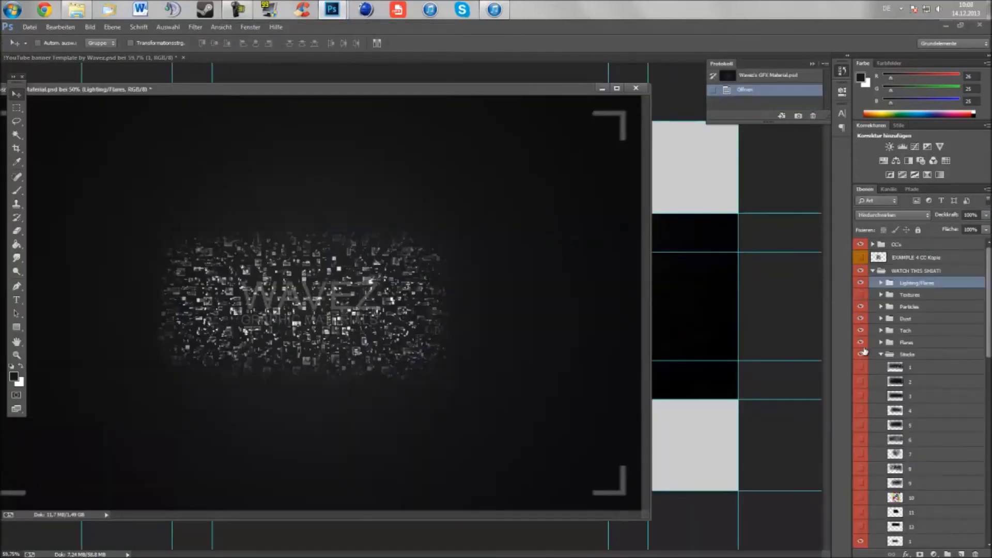
Bring smoke from the Smoke group, including Smoke 7, into the banner and fit it around both ends of the text.
{"action": "left_click", "coordinate": [860, 365]}
{"action": "left_click", "coordinate": [860, 380]}
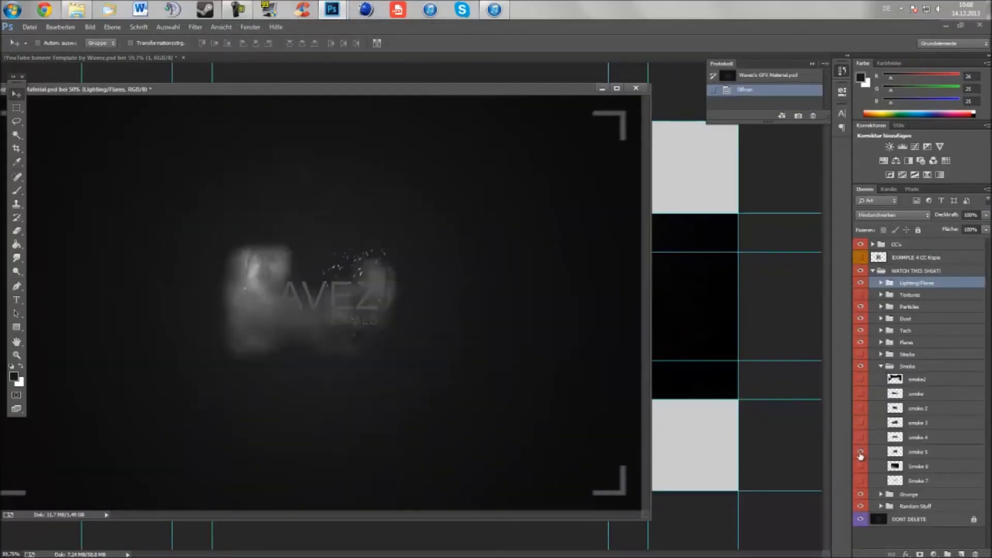
{"action": "left_click_drag", "start_coordinate": [901, 480], "coordinate": [624, 143]}
{"action": "left_click_drag", "start_coordinate": [909, 310], "coordinate": [888, 278]}
{"action": "left_click_drag", "start_coordinate": [320, 310], "coordinate": [749, 336]}
{"action": "key", "text": "ctrl+t"}
{"action": "key", "text": "Return"}
Group the smoke layers and set the group's opacity to 28%.
{"action": "left_click", "coordinate": [909, 297], "text": "shift"}
{"action": "key", "text": "ctrl+g"}
{"action": "left_click", "coordinate": [969, 214]}
{"action": "type", "text": "30"}
{"action": "key", "text": "Return"}
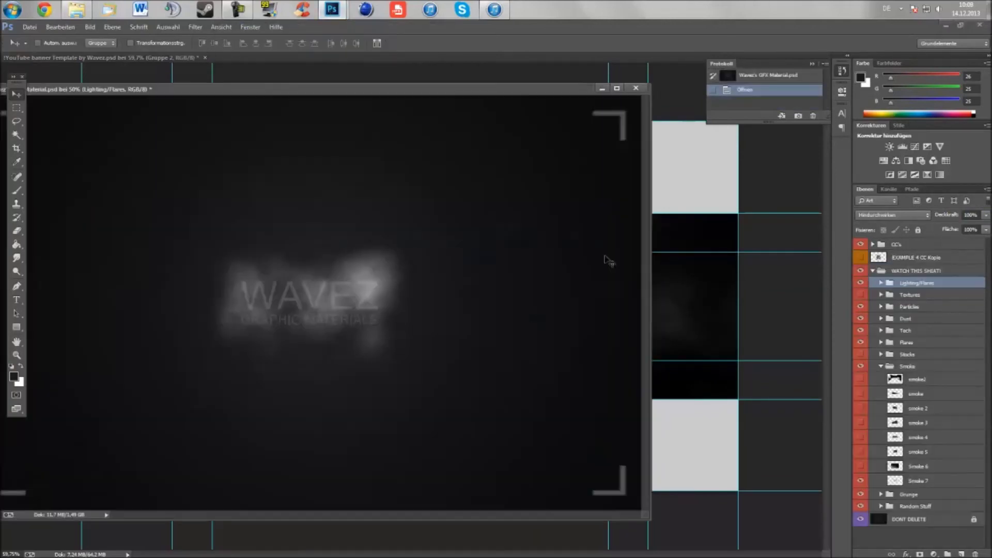
Bring layer 1 from the Grunge group into the banner beneath the text group, position it and lower its opacity.
{"action": "left_click", "coordinate": [862, 406]}
{"action": "left_click", "coordinate": [861, 406]}
{"action": "left_click", "coordinate": [861, 406]}
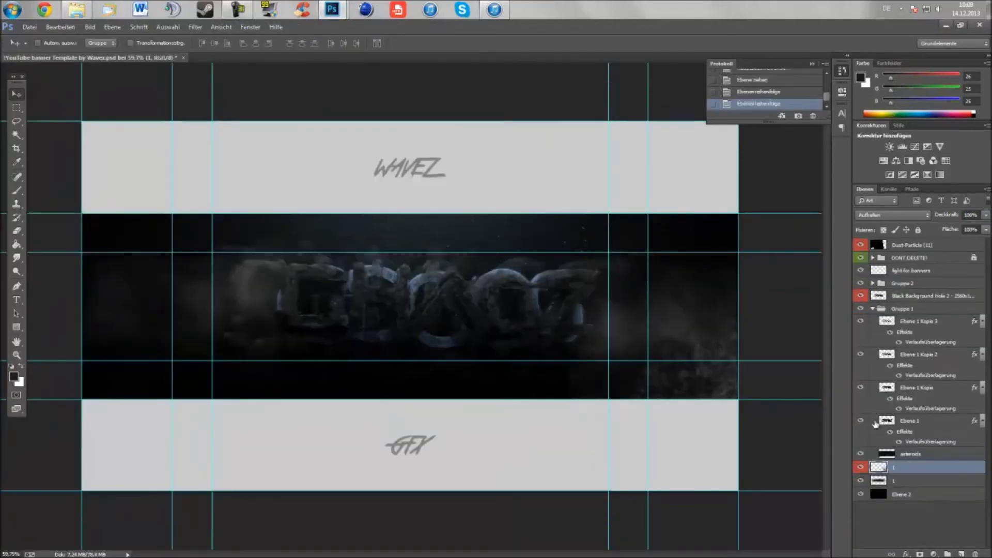
{"action": "left_click_drag", "start_coordinate": [645, 313], "coordinate": [547, 268]}
{"action": "left_click", "coordinate": [970, 215]}
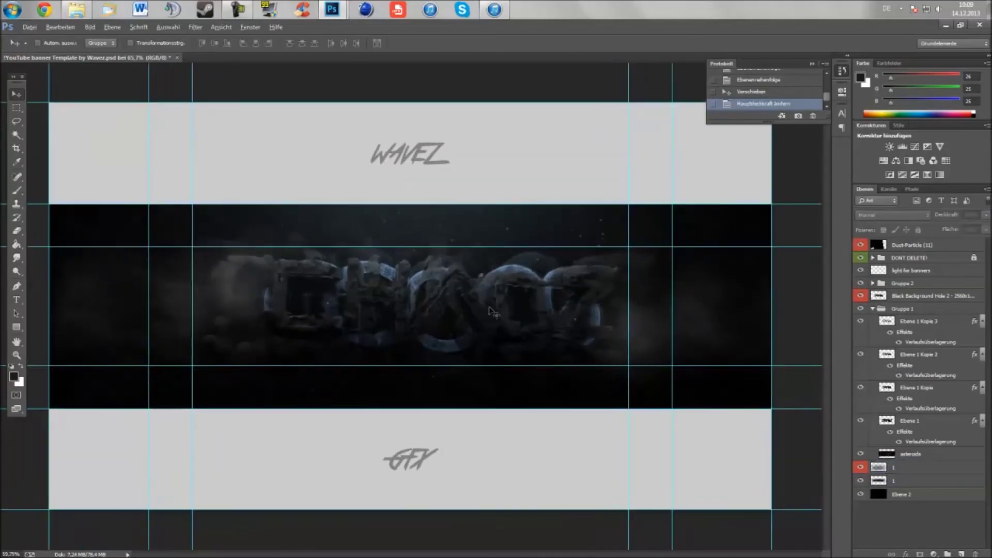
Move the dust layer below the DONT DELETE! group and erase its orange speck on the first letter.
{"action": "scroll", "coordinate": [409, 306], "scroll_direction": "up", "scroll_amount": 2, "text": "alt"}
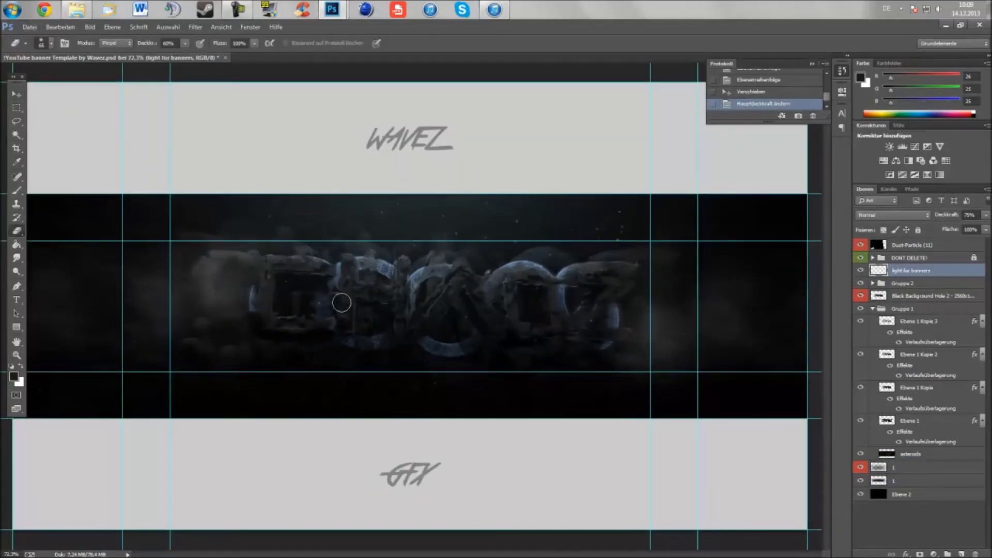
{"action": "scroll", "coordinate": [283, 274], "scroll_direction": "up", "scroll_amount": 15, "text": "alt"}
{"action": "left_click", "coordinate": [284, 274]}
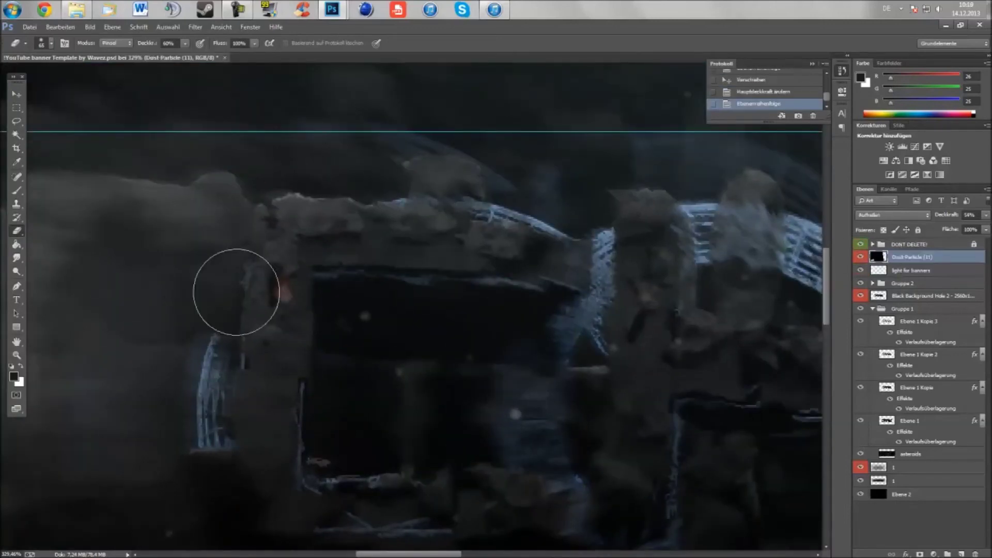
{"action": "left_click", "coordinate": [283, 289]}
{"action": "left_click", "coordinate": [284, 289]}
{"action": "scroll", "coordinate": [283, 287], "scroll_direction": "down", "scroll_amount": 15, "text": "alt"}
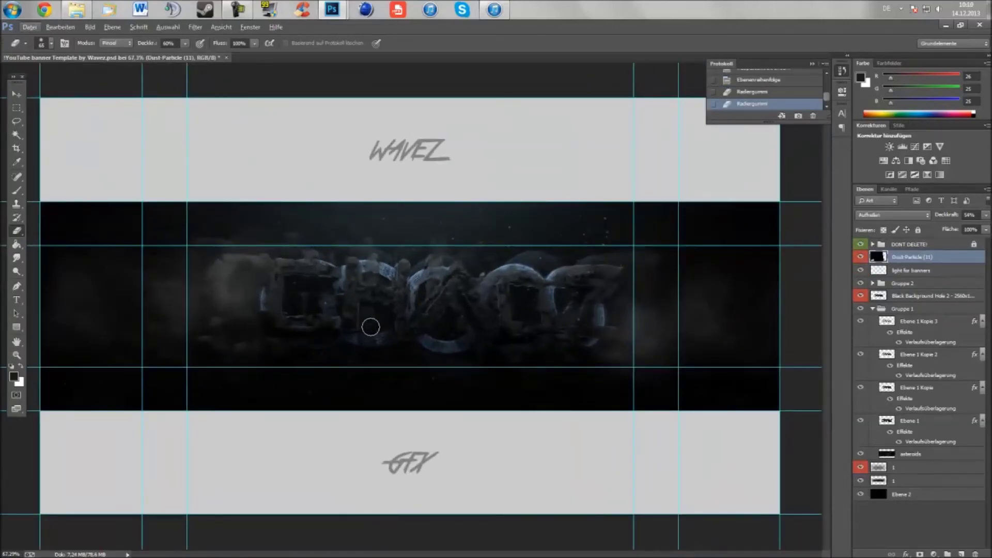
{"action": "scroll", "coordinate": [371, 327], "scroll_direction": "down", "scroll_amount": 1, "text": "alt"}
Preview the layers of the Random Stuff group in Wavez's GFX Material.psd.
{"action": "left_click", "coordinate": [881, 390]}
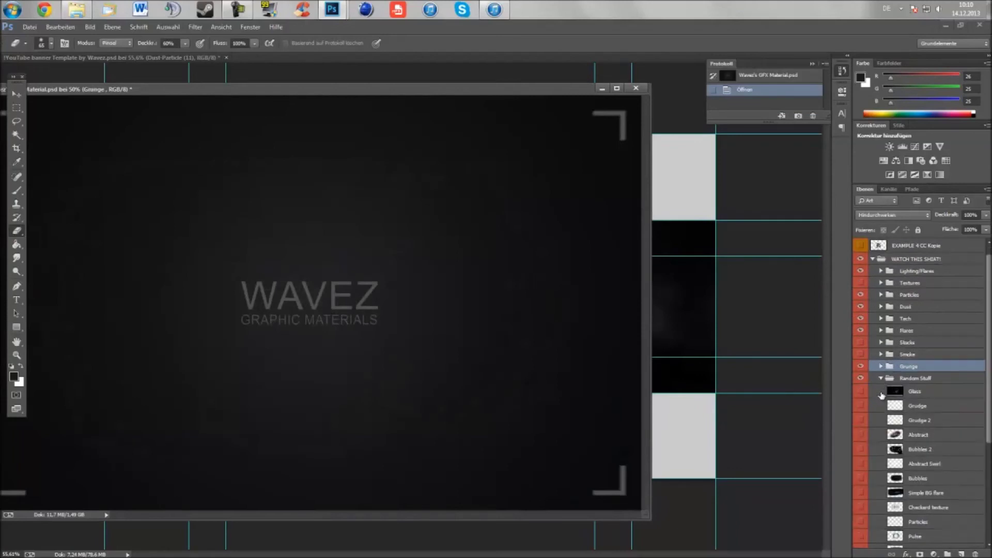
{"action": "scroll", "coordinate": [881, 393], "scroll_direction": "down", "scroll_amount": 1}
{"action": "left_click", "coordinate": [861, 442]}
{"action": "left_click", "coordinate": [861, 442]}
{"action": "left_click", "coordinate": [860, 471]}
{"action": "left_click", "coordinate": [861, 472]}
{"action": "left_click", "coordinate": [860, 500]}
{"action": "left_click", "coordinate": [861, 501]}
{"action": "scroll", "coordinate": [861, 496], "scroll_direction": "down", "scroll_amount": 2}
{"action": "left_click", "coordinate": [860, 455]}
{"action": "left_click", "coordinate": [860, 455]}
{"action": "left_click", "coordinate": [860, 513]}
{"action": "left_click", "coordinate": [860, 513]}
Bring the Rain layer into the banner above the dust layer and set its opacity to 20%.
{"action": "left_click", "coordinate": [602, 89]}
{"action": "key", "text": "v"}
{"action": "left_click_drag", "start_coordinate": [671, 367], "coordinate": [153, 239]}
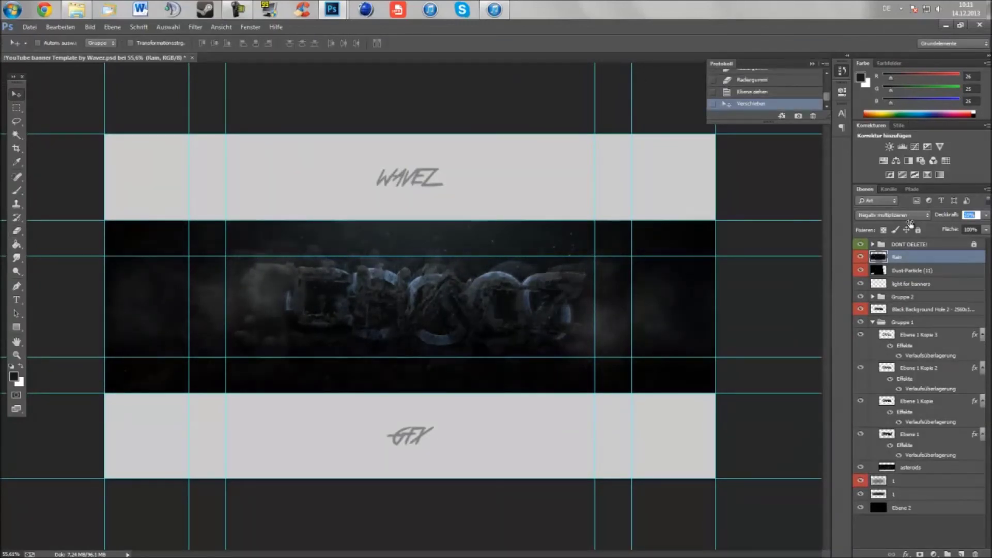
Undo the last move of the smoke group and shift the text group towards the banner's horizontal centre.
{"action": "scroll", "coordinate": [599, 294], "scroll_direction": "up", "scroll_amount": 2, "text": "alt"}
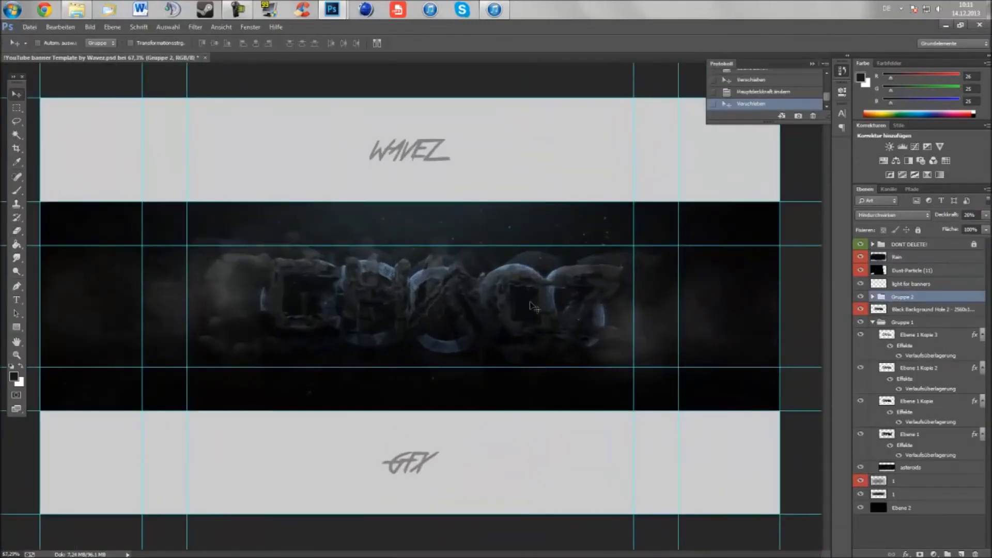
{"action": "key", "text": "ctrl+z"}
{"action": "left_click_drag", "start_coordinate": [534, 306], "coordinate": [517, 310], "text": "ctrl"}
{"action": "scroll", "coordinate": [517, 310], "scroll_direction": "down", "scroll_amount": 1, "text": "alt"}
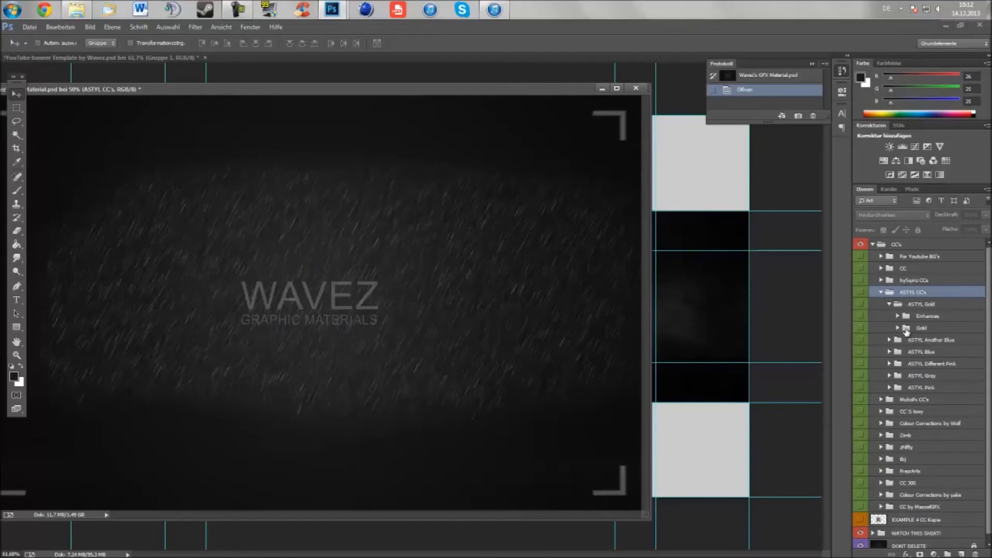
Try the ASTYL Gold colour correction group over the banner artwork without its Blue Overlay, and delete the group.
{"action": "left_click_drag", "start_coordinate": [906, 330], "coordinate": [414, 259]}
{"action": "left_click_drag", "start_coordinate": [888, 268], "coordinate": [888, 253]}
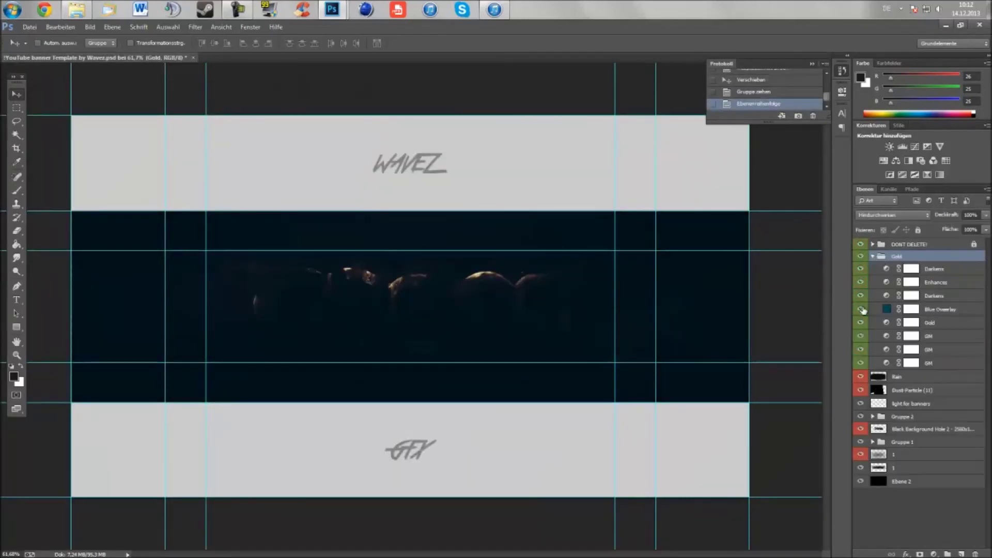
{"action": "left_click", "coordinate": [860, 309]}
{"action": "key", "text": "Delete"}
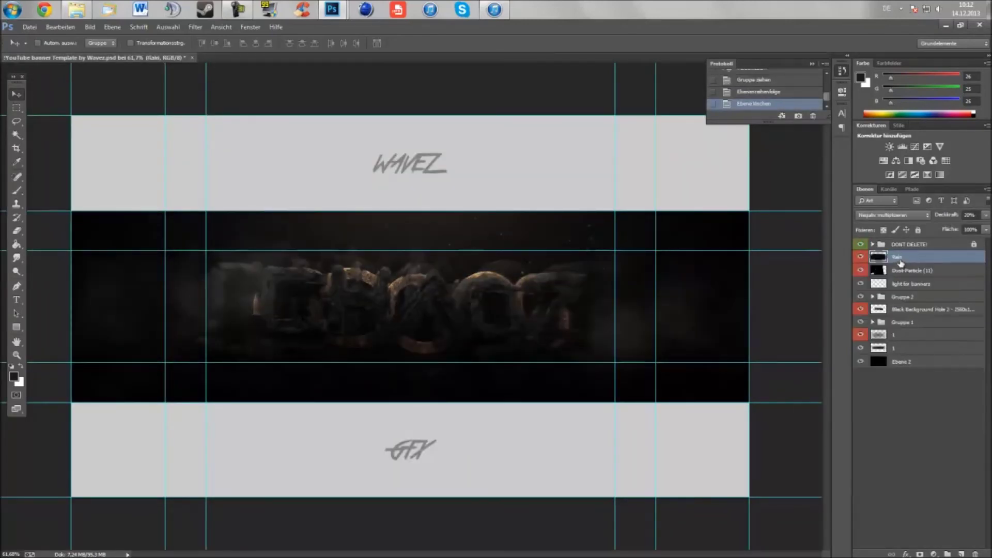
Open A4 Banner Dark.psd from the A4 Banners folder and bring a Gold colour correction group into the banner.
{"action": "left_click", "coordinate": [29, 27]}
{"action": "left_click", "coordinate": [42, 38]}
{"action": "double_click", "coordinate": [123, 326]}
{"action": "double_click", "coordinate": [185, 288]}
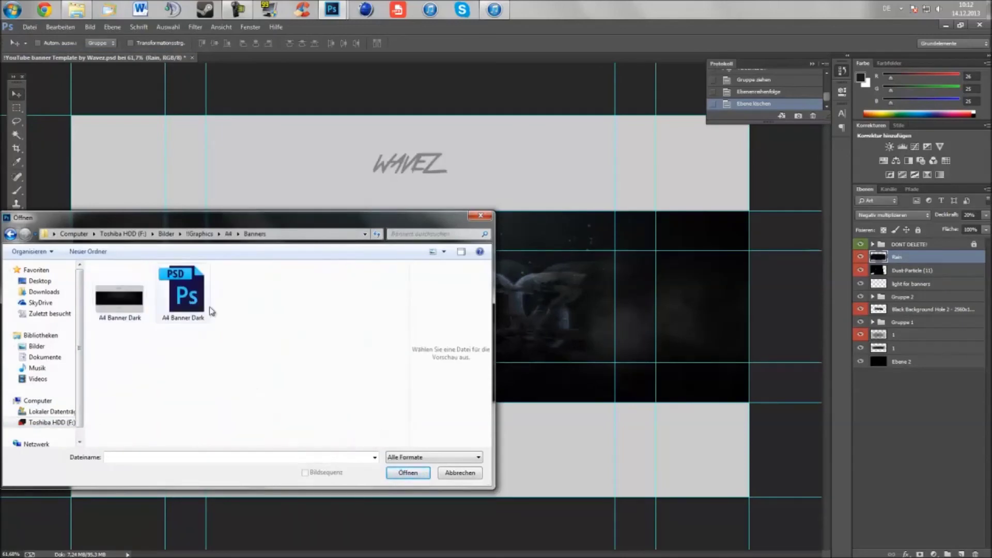
{"action": "double_click", "coordinate": [188, 292]}
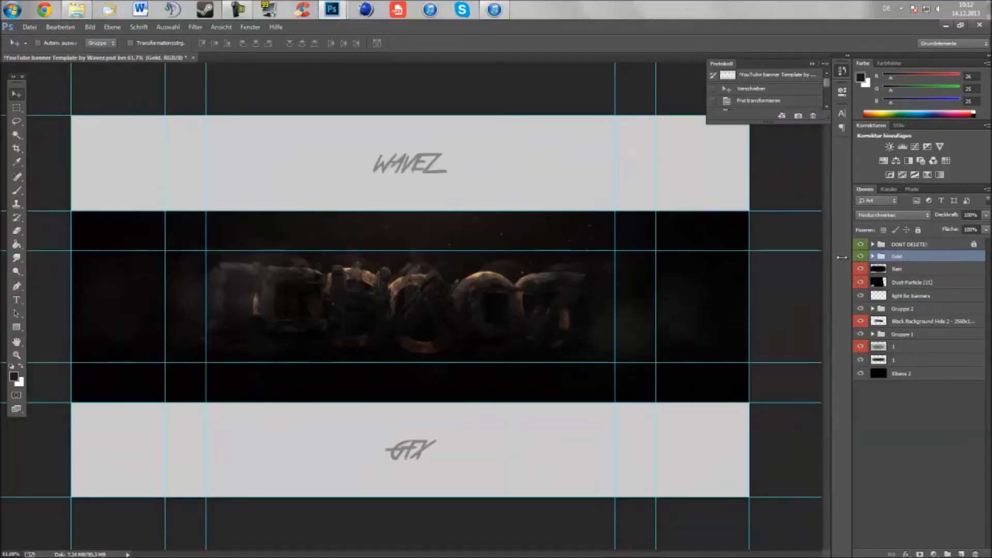
Bring the Dust-Particle (6) layer from Wavez's GFX Material.psd into the banner above the Rain layer.
{"action": "key", "text": "alt"}
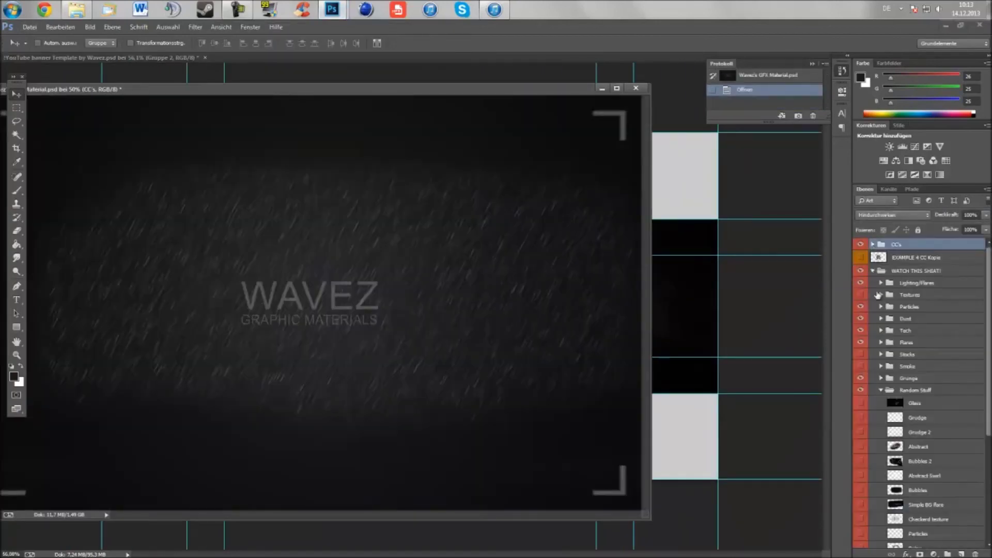
{"action": "left_click", "coordinate": [879, 307]}
{"action": "left_click", "coordinate": [860, 334]}
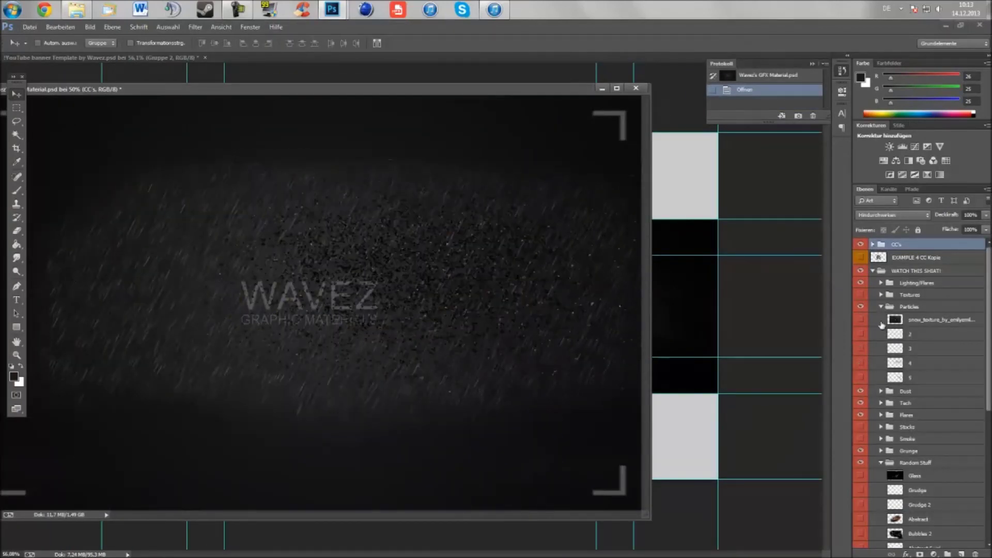
{"action": "left_click", "coordinate": [880, 390]}
{"action": "left_click", "coordinate": [880, 306]}
{"action": "left_click_drag", "start_coordinate": [768, 356], "coordinate": [484, 276]}
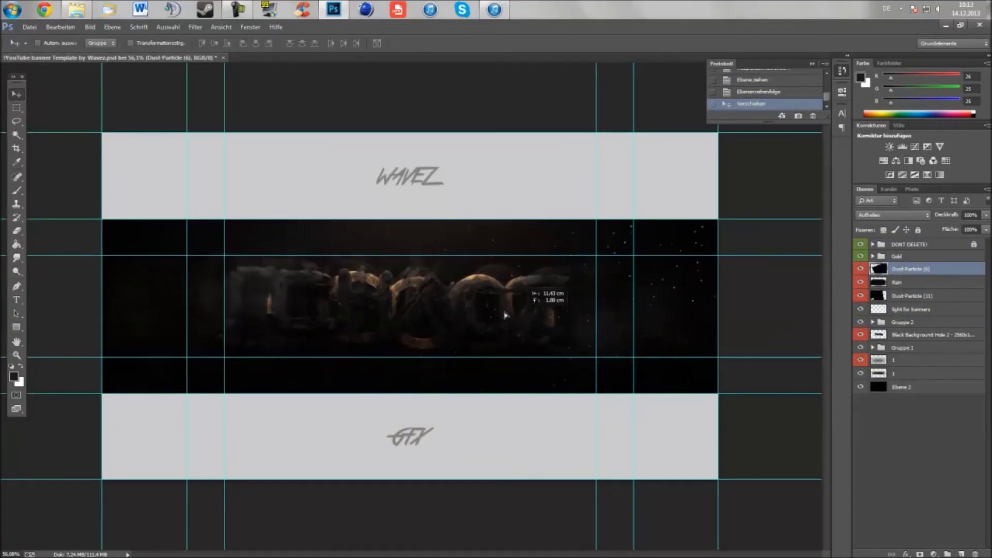
Rotate the Dust-Particle (6) layer by about 34° and reposition it over the dark banner area.
{"action": "key", "text": "ctrl+t"}
{"action": "key", "text": "ctrl+0"}
{"action": "left_click_drag", "start_coordinate": [563, 207], "coordinate": [495, 317]}
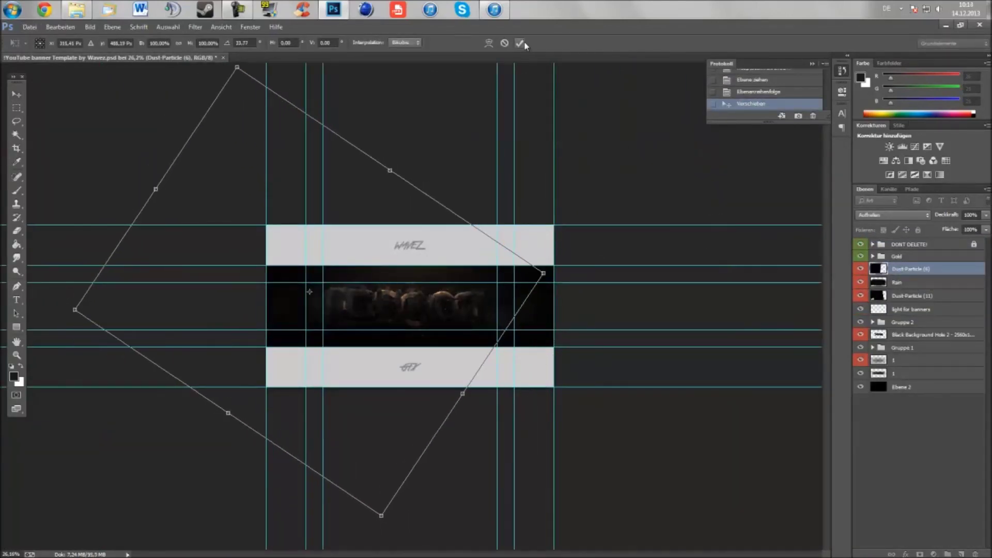
{"action": "left_click", "coordinate": [520, 43]}
{"action": "key", "text": "ctrl+0"}
{"action": "left_click_drag", "start_coordinate": [385, 272], "coordinate": [399, 281]}
{"action": "left_click_drag", "start_coordinate": [484, 290], "coordinate": [488, 287]}
{"action": "scroll", "coordinate": [516, 287], "scroll_direction": "down", "scroll_amount": 5, "text": "alt"}
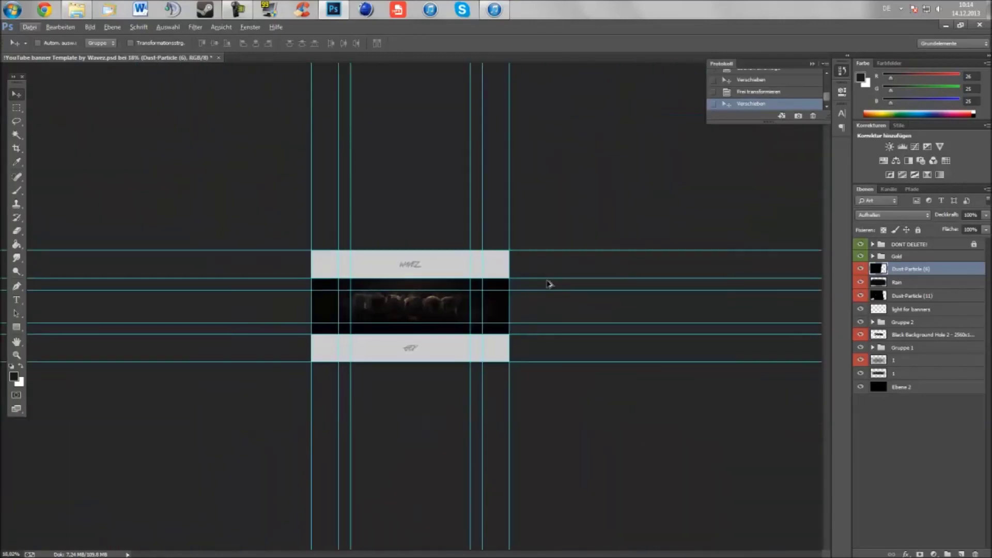
{"action": "key", "text": "ctrl+0"}
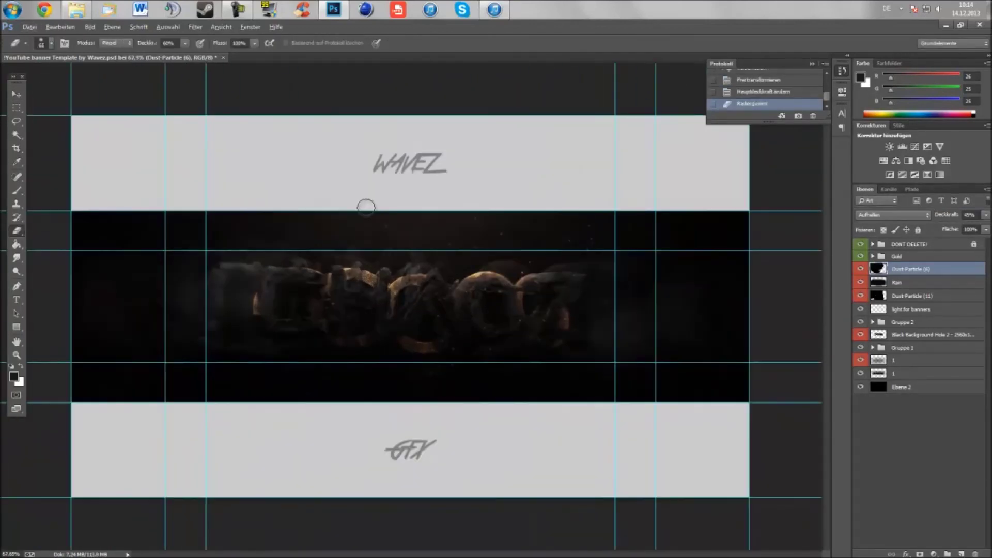
Duplicate the Dust-Particle (11) layer and its copy to add more dust across the banner.
{"action": "left_click", "coordinate": [112, 27]}
{"action": "left_click", "coordinate": [129, 48]}
{"action": "key", "text": "Return"}
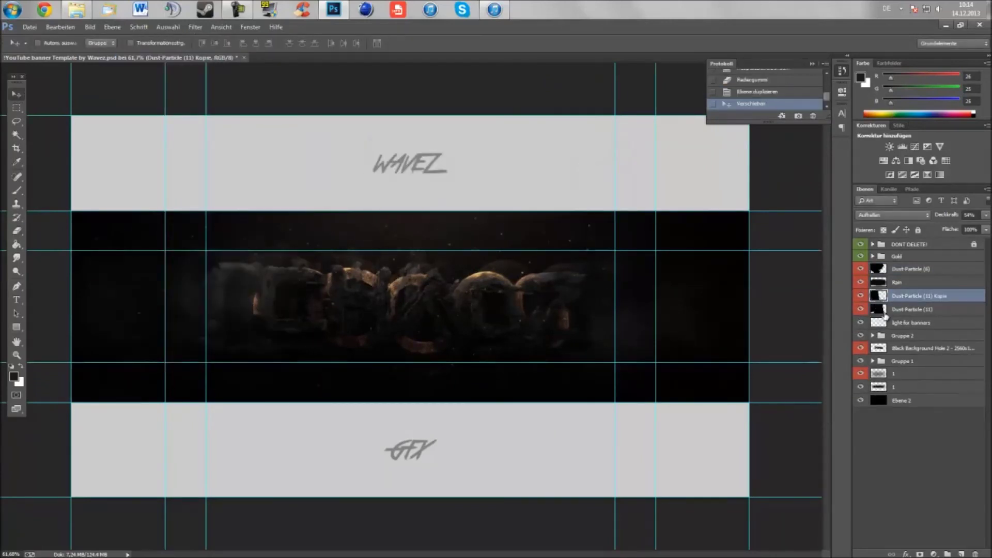
{"action": "left_click", "coordinate": [112, 27]}
{"action": "left_click", "coordinate": [129, 49]}
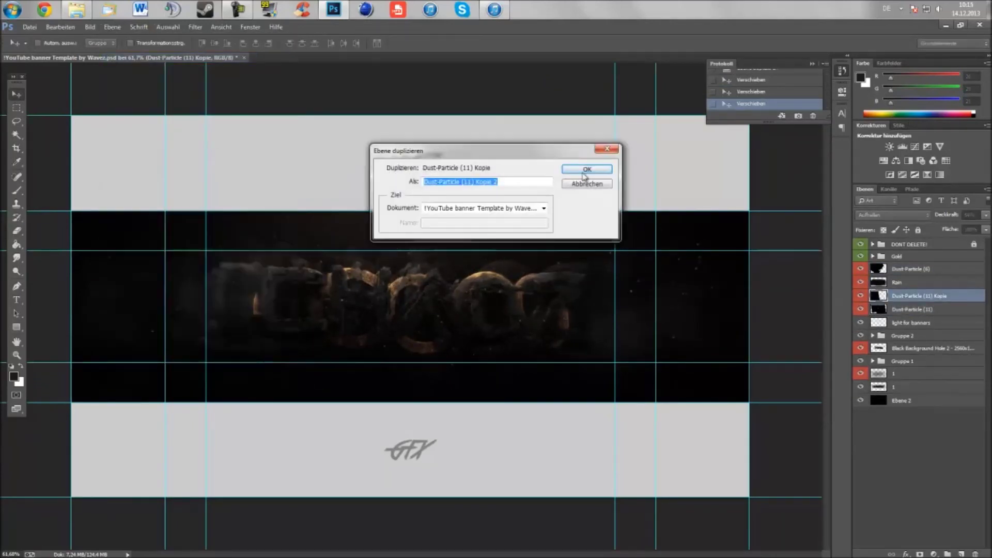
{"action": "key", "text": "Return"}
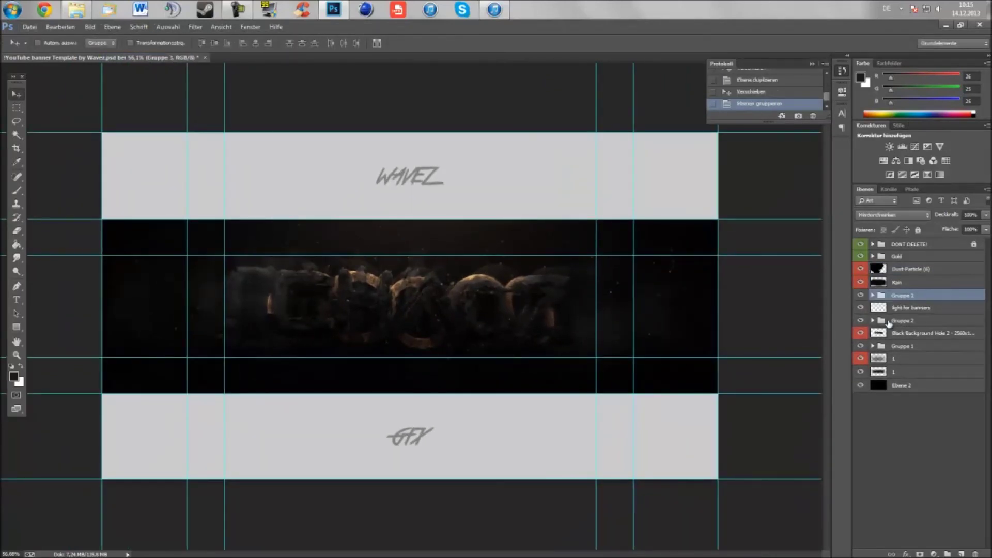
Convert the grouped dust layers in Gruppe 3 for smart filters and set their blend mode to Aufhellen.
{"action": "left_click", "coordinate": [195, 26]}
{"action": "left_click", "coordinate": [217, 47]}
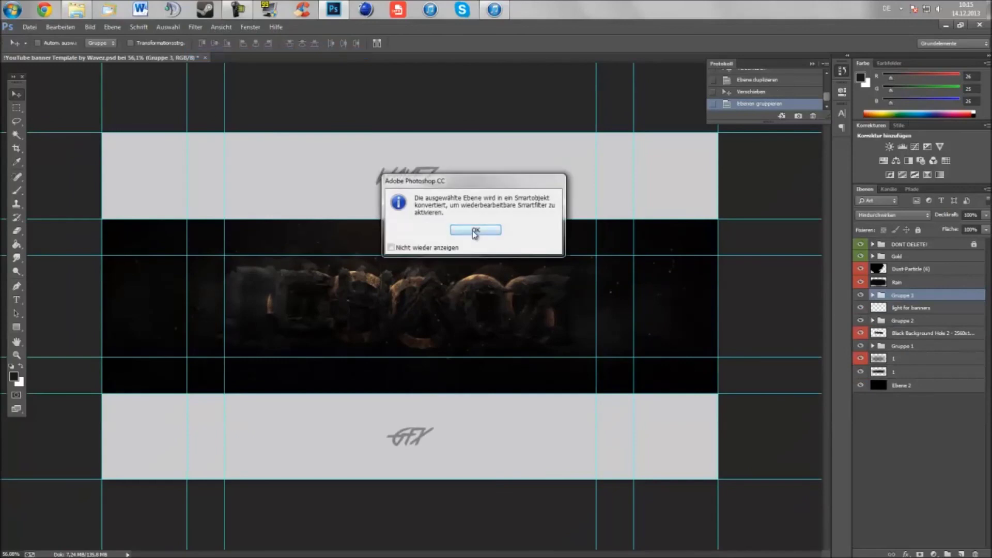
{"action": "left_click", "coordinate": [473, 231]}
{"action": "key", "text": "alt+shift+k"}
Apply a Motion Blur (Bewegungsunschärfe) smart filter to Gruppe 3 with a 24° angle and a distance of 15 pixels.
{"action": "left_click", "coordinate": [195, 27]}
{"action": "left_click", "coordinate": [408, 228]}
{"action": "left_click", "coordinate": [195, 27]}
{"action": "mouse_move", "coordinate": [269, 207]}
{"action": "left_click", "coordinate": [403, 244]}
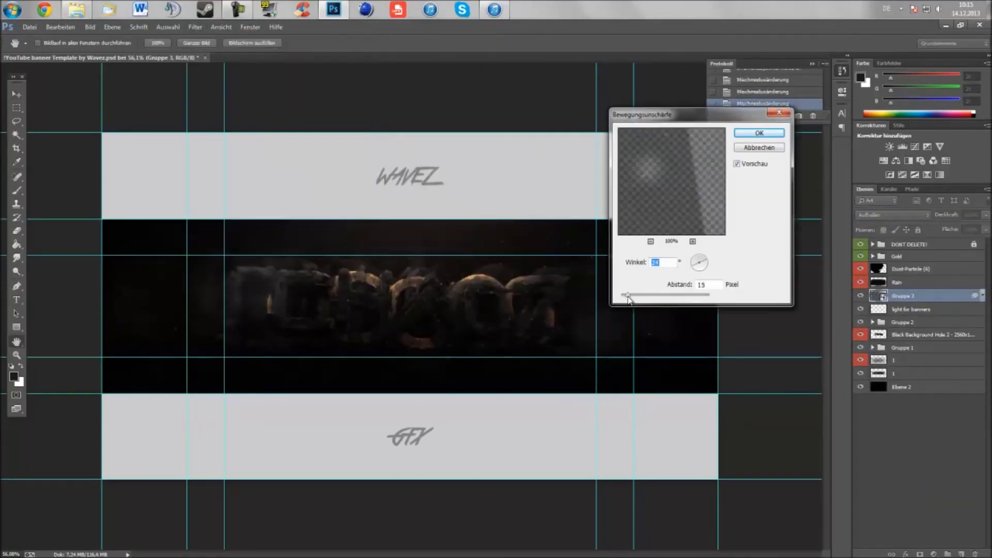
{"action": "key", "text": "Return"}
Start saving the banner document as a separate file.
{"action": "key", "text": "ctrl+shift+s"}
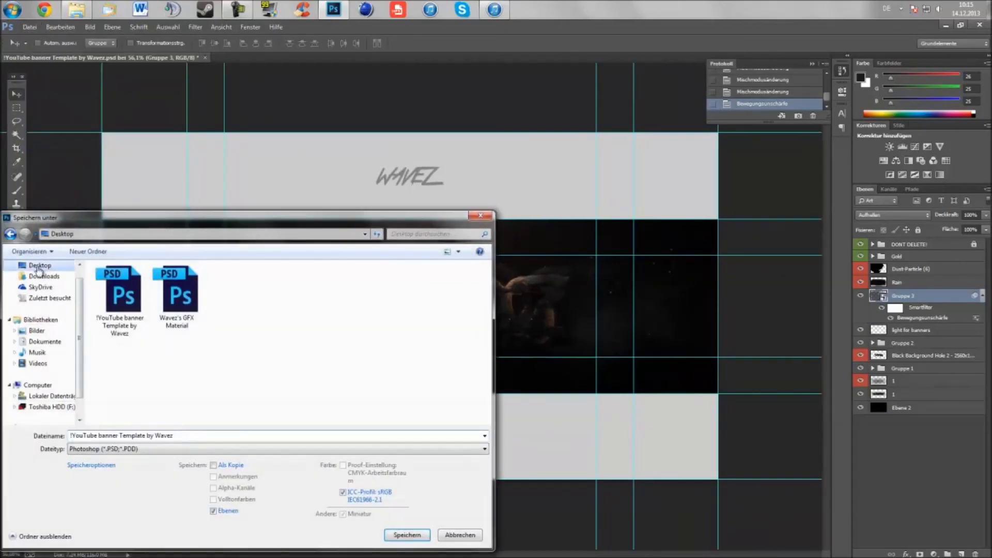